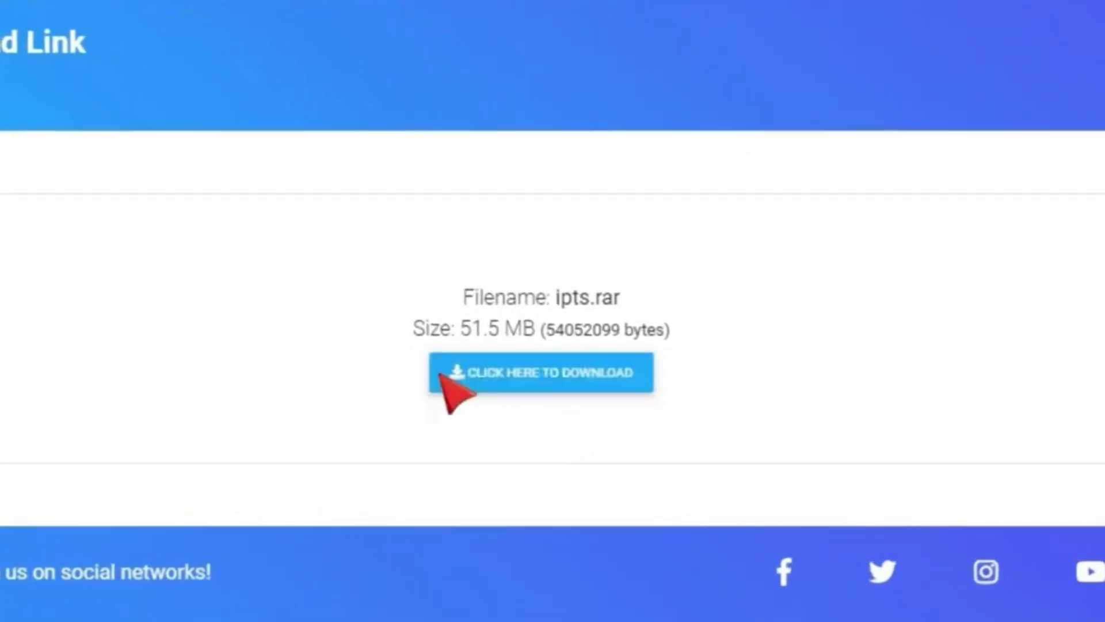
# Download the ipts.rar archive from the file-hosting page.
pyautogui.click(576, 374)
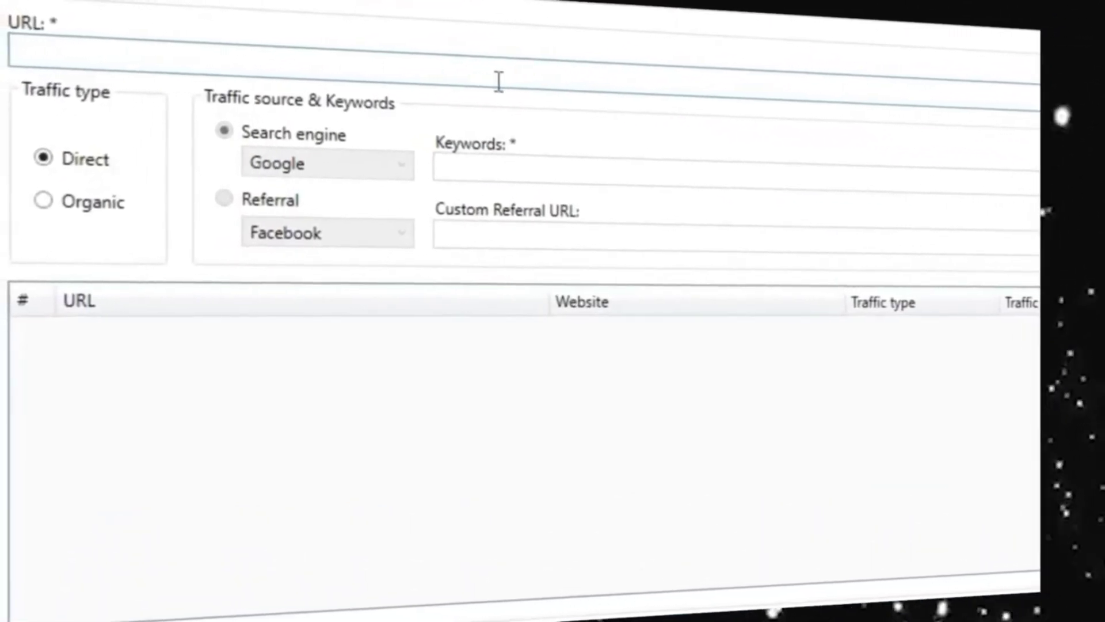
pyautogui.rightClick(57, 63)
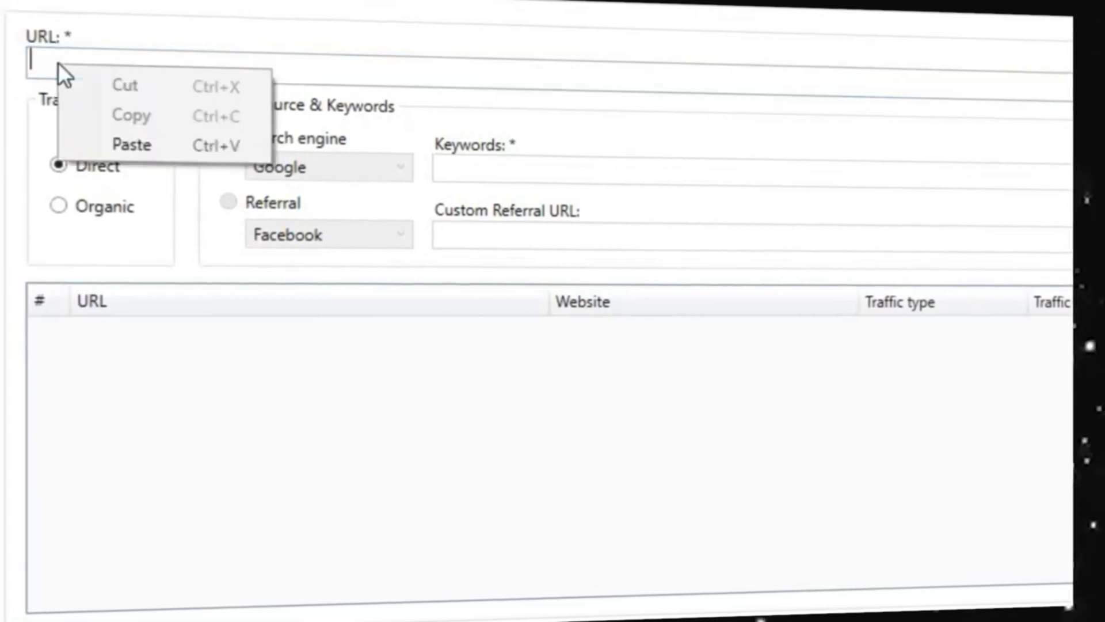
pyautogui.click(129, 147)
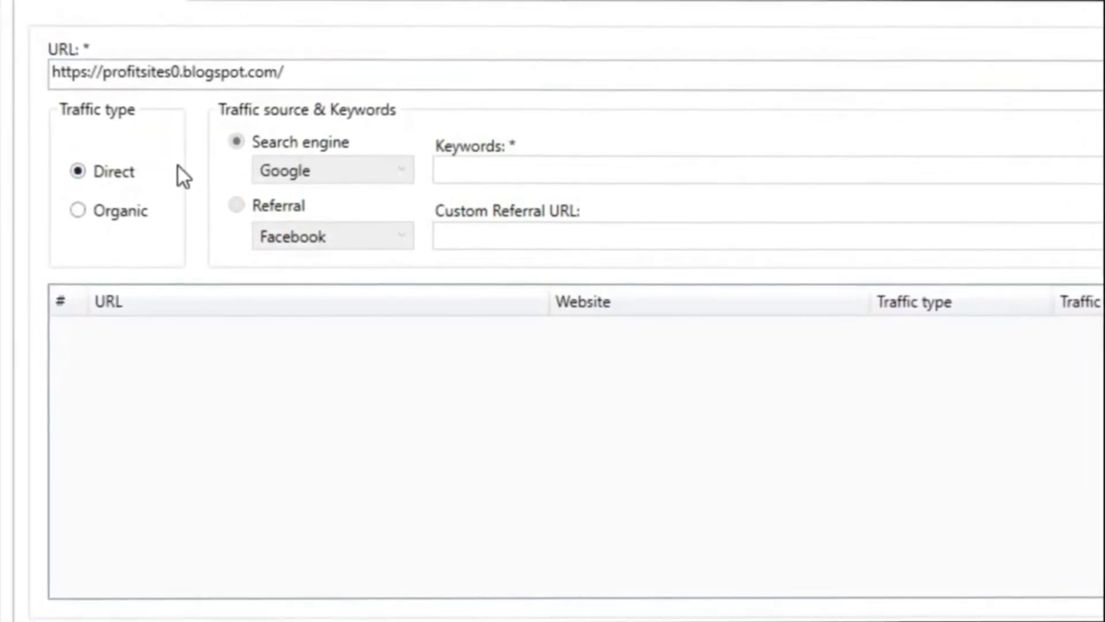
pyautogui.click(97, 214)
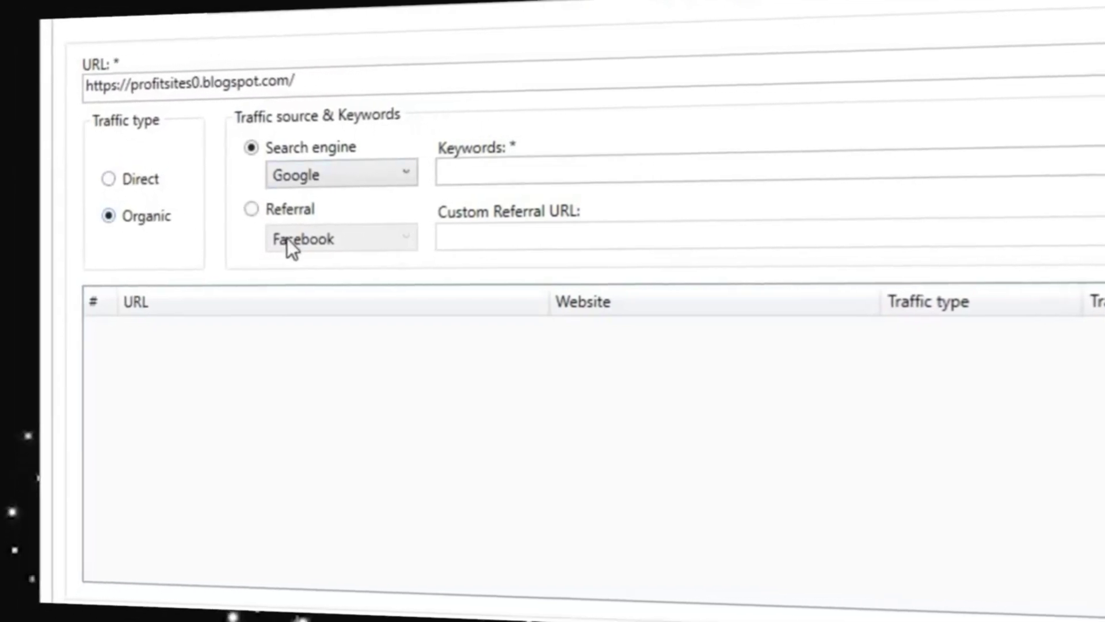
pyautogui.click(382, 174)
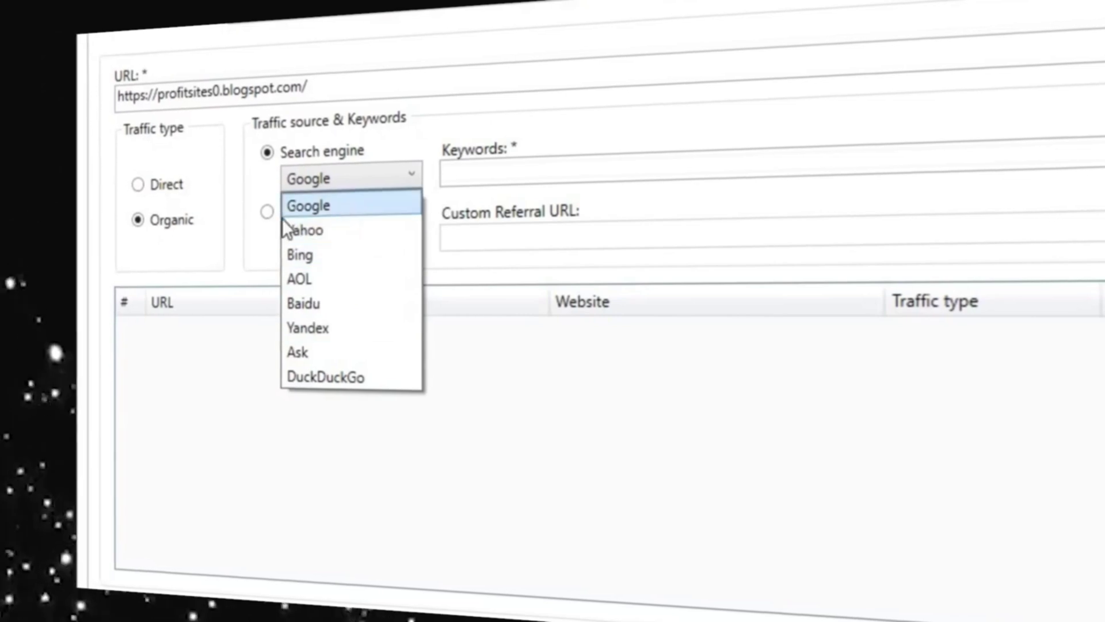
pyautogui.click(327, 205)
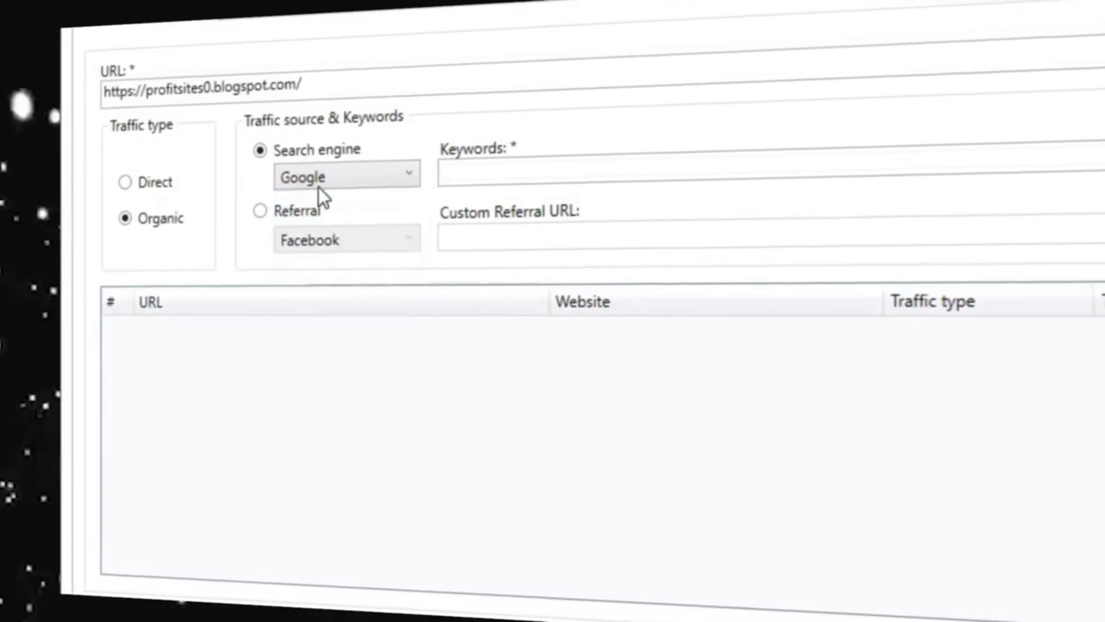
# Copy the English keyword translation from Google Translate into the traffic keywords and add the URL entries to the list.
pyautogui.click(477, 170)
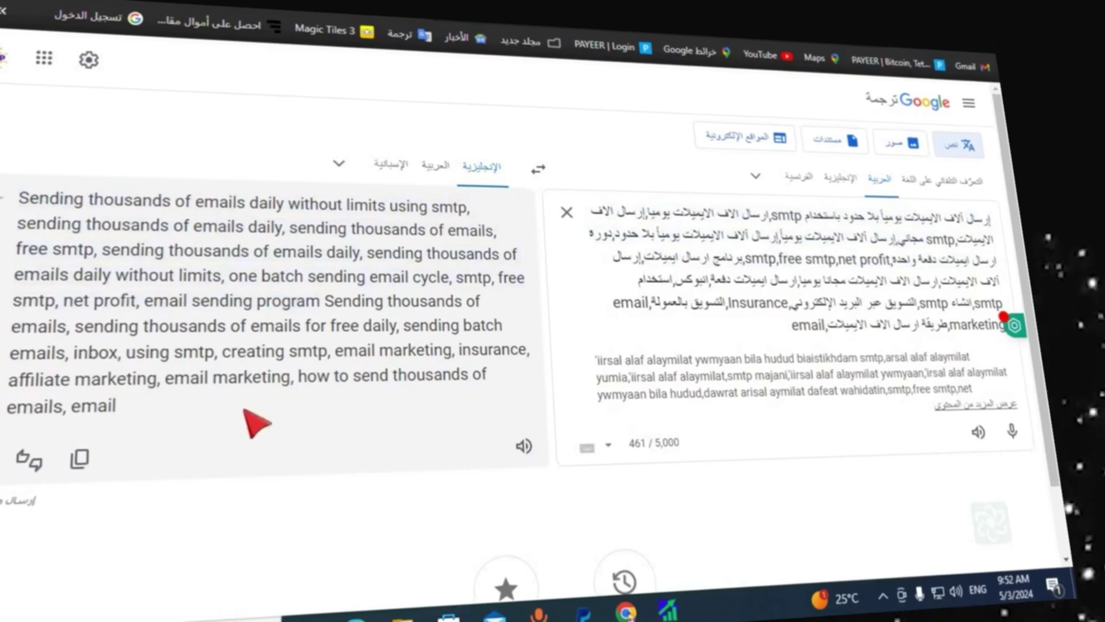
pyautogui.click(81, 461)
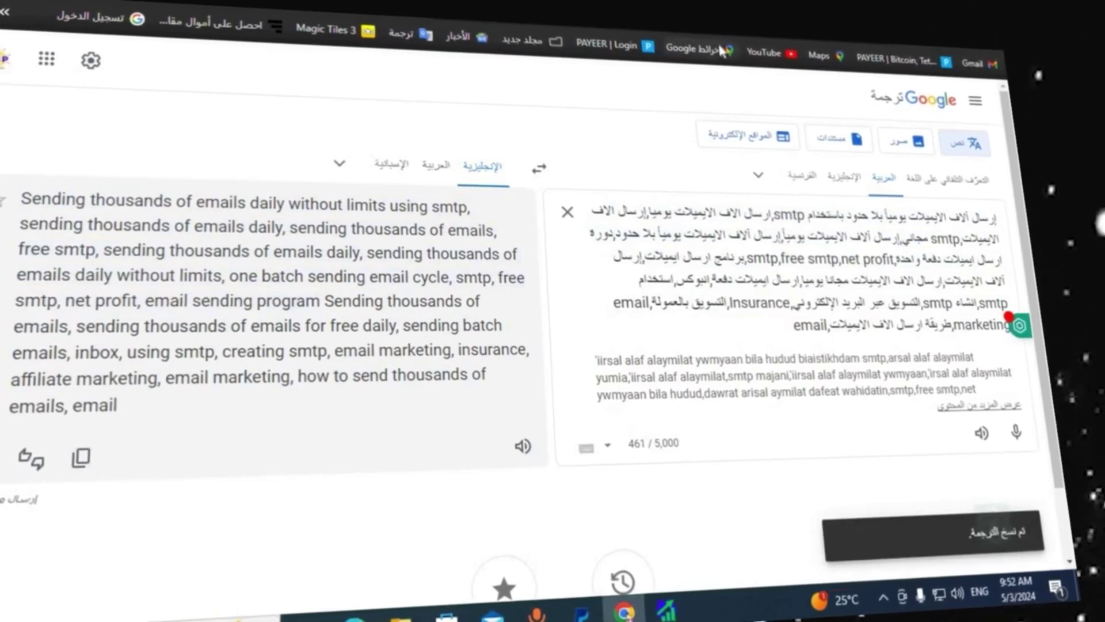
pyautogui.click(666, 609)
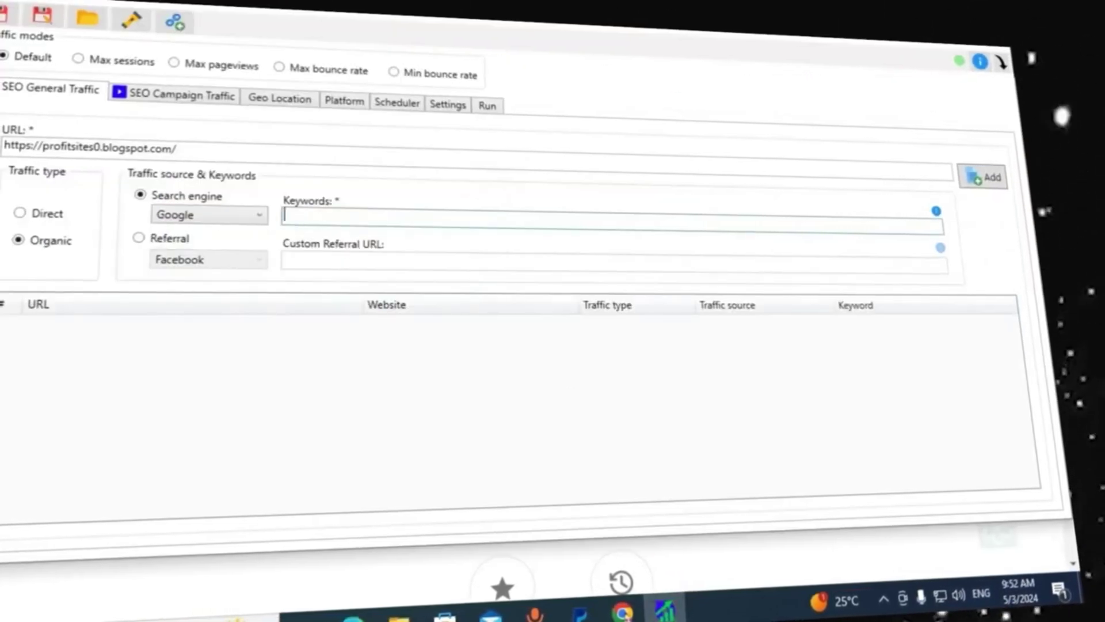
pyautogui.rightClick(308, 220)
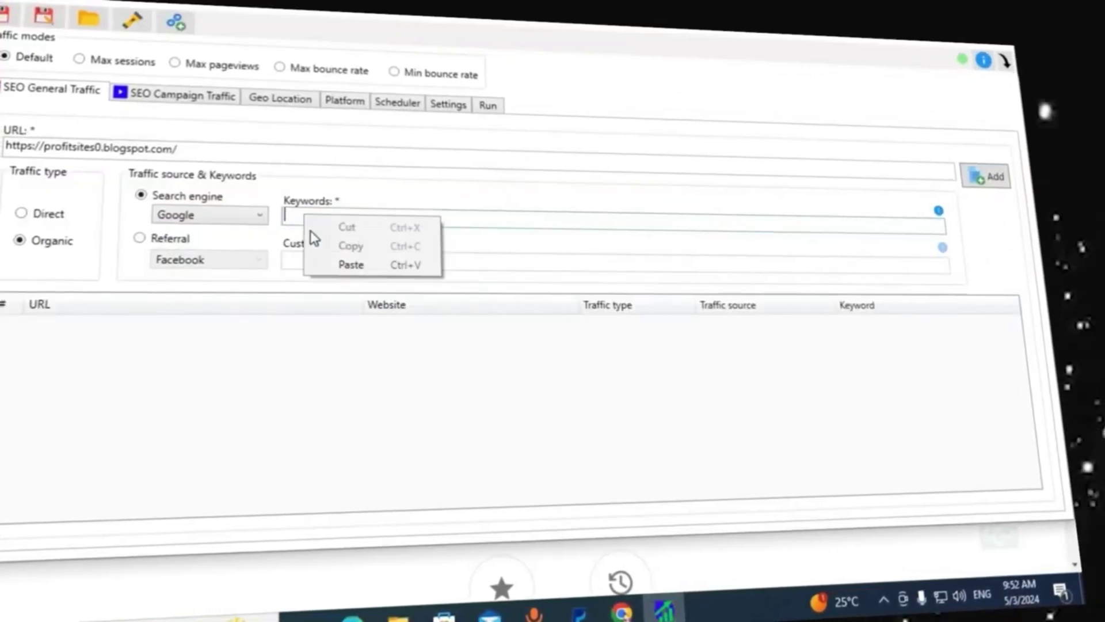
pyautogui.click(357, 261)
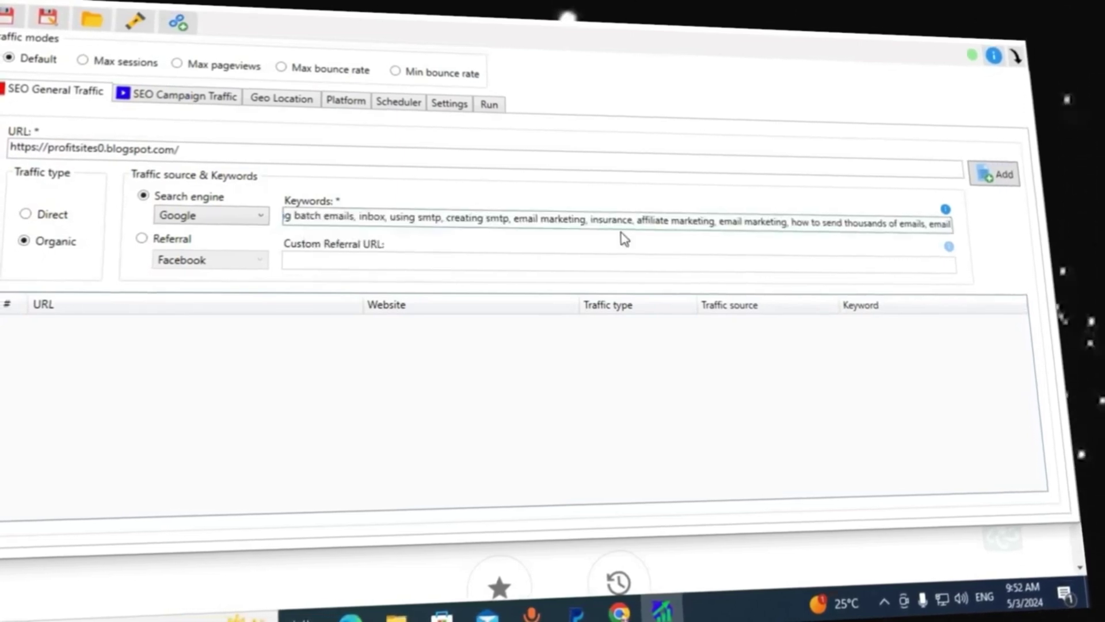
pyautogui.click(1020, 172)
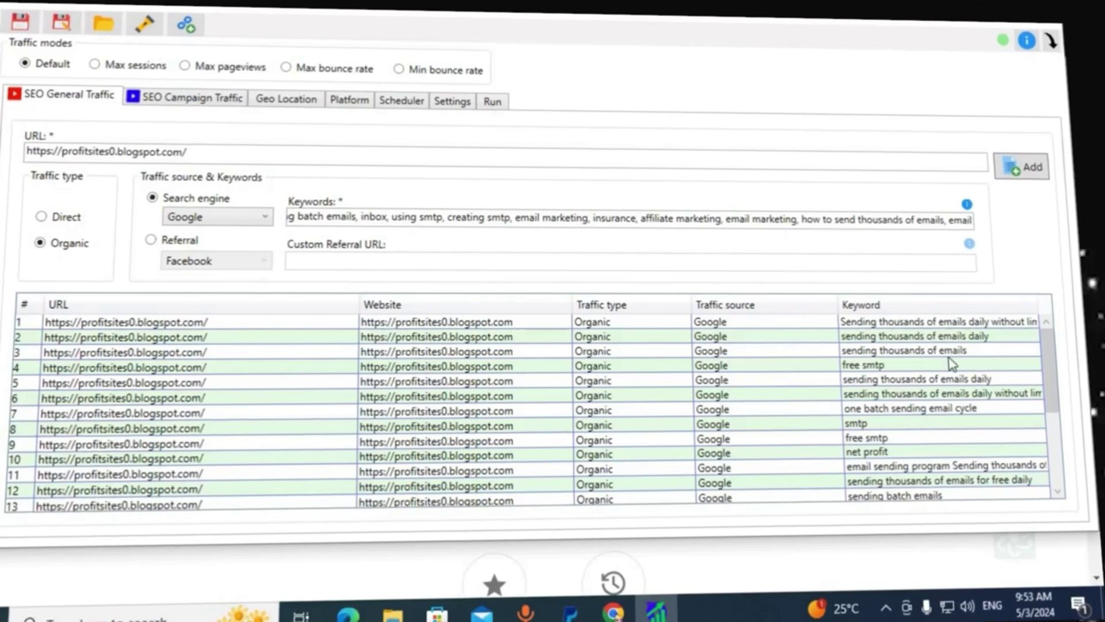
# Review the added URL and keyword entries from first to last, and open the geo location proxy settings.
pyautogui.scroll(-3, 949, 363)
pyautogui.scroll(4, 921, 351)
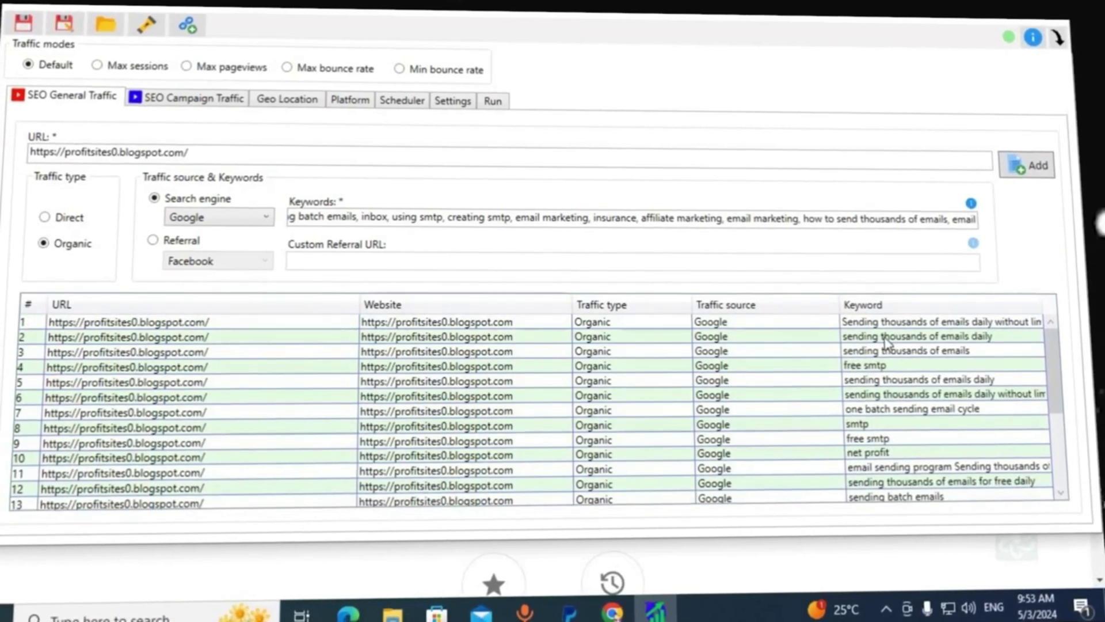
pyautogui.scroll(-4, 887, 346)
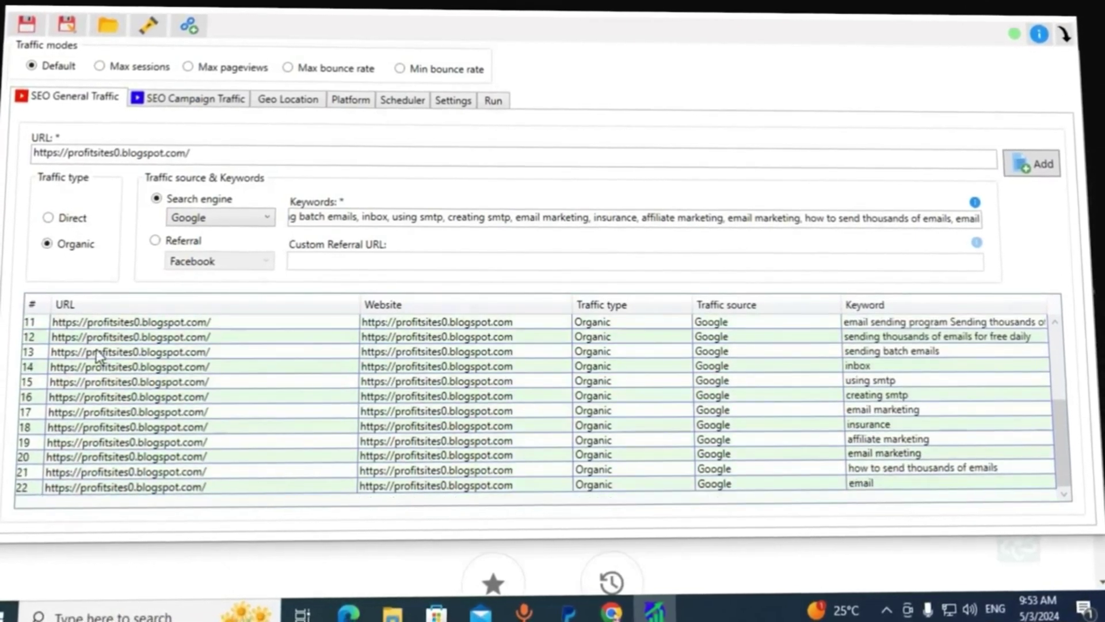
pyautogui.scroll(4, 95, 349)
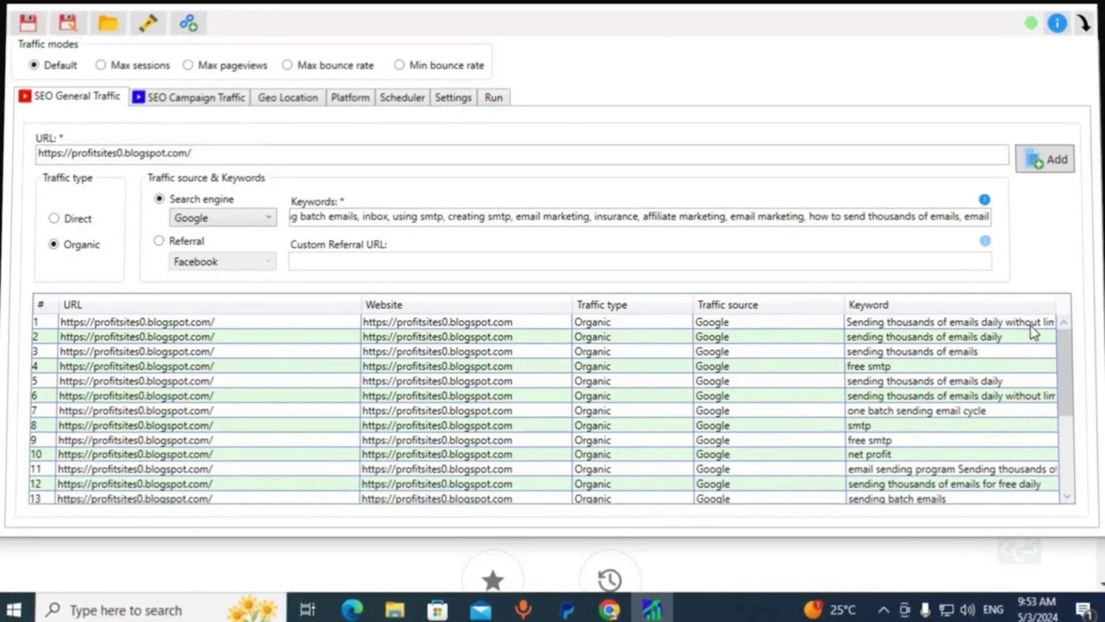
pyautogui.scroll(-3, 891, 409)
pyautogui.scroll(3, 875, 423)
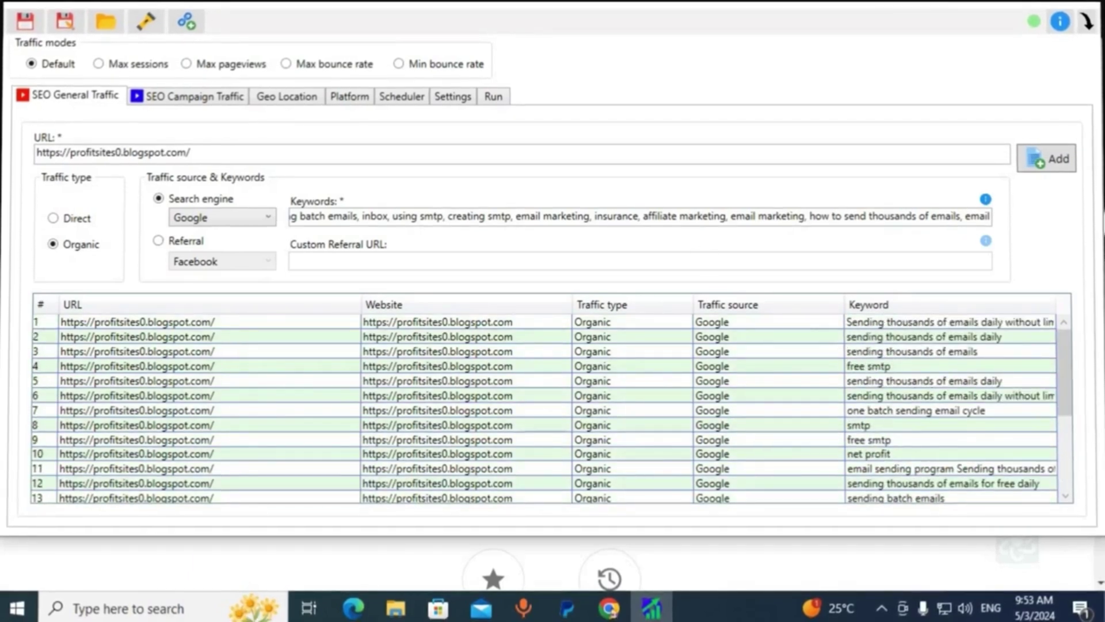
pyautogui.scroll(-2, 782, 378)
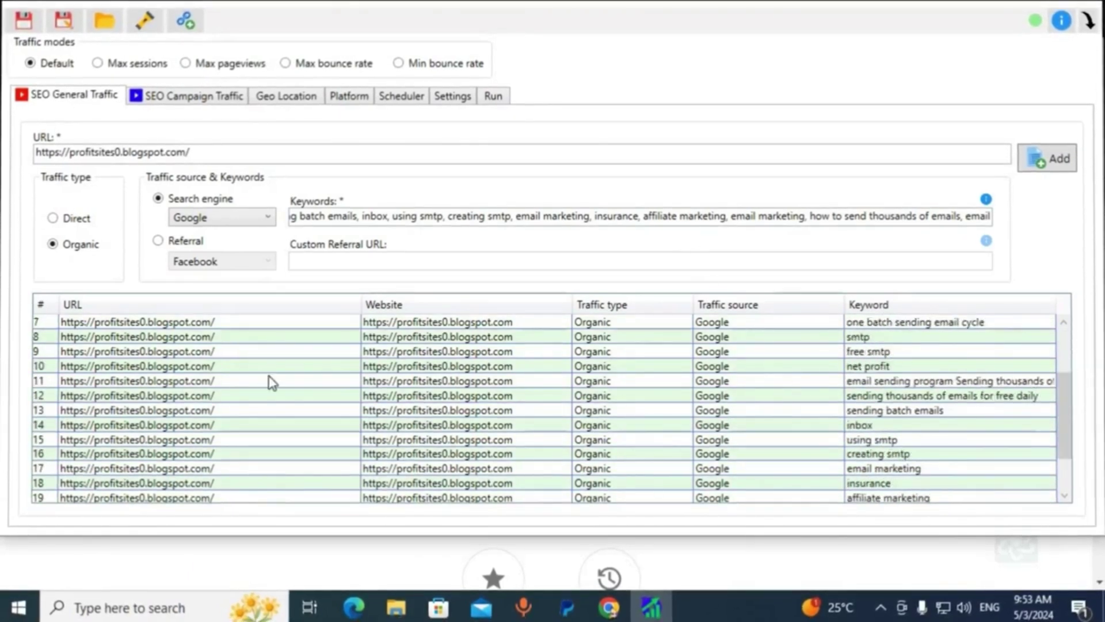
pyautogui.scroll(2, 271, 378)
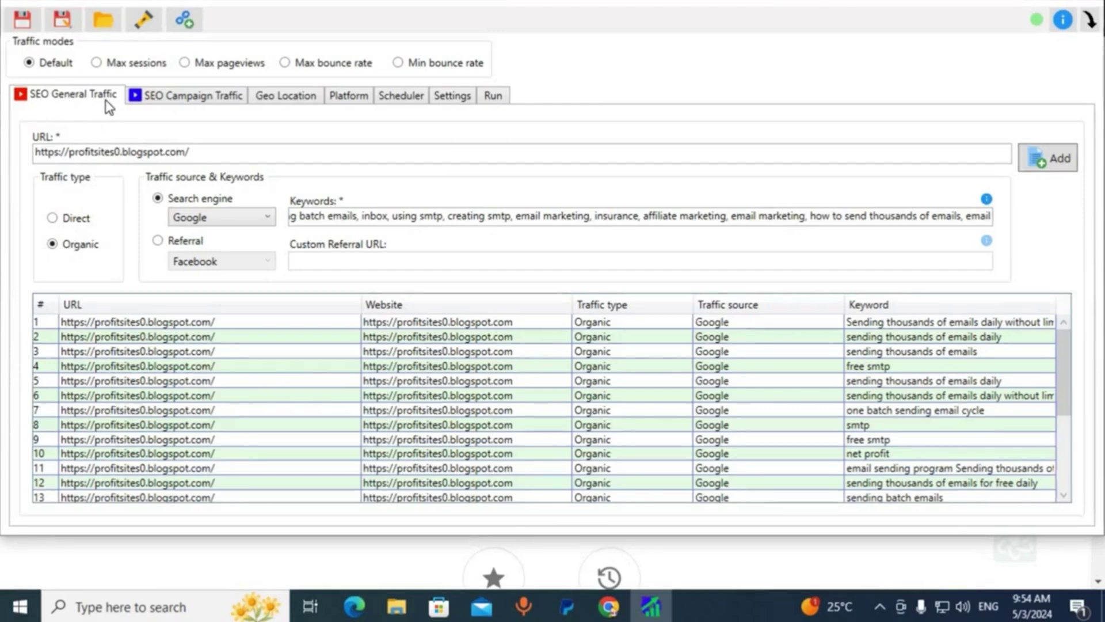
pyautogui.click(281, 98)
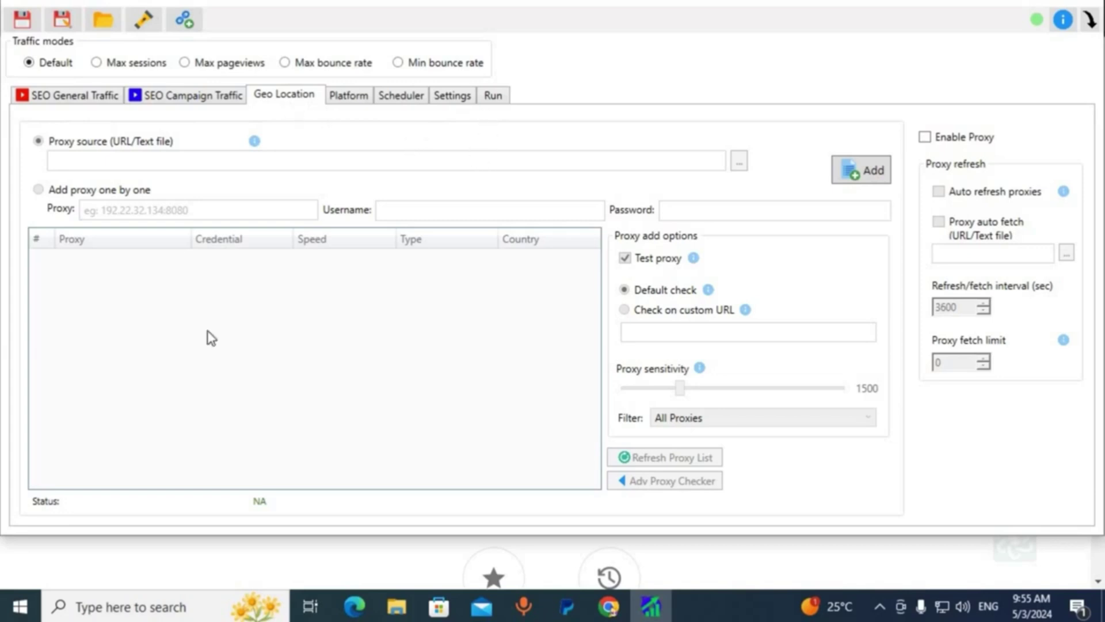
# Add a Google Chrome platform on Windows with browser version 118.0.5993.71, OS version Windows 10 and resolution 256x192.
pyautogui.click(352, 97)
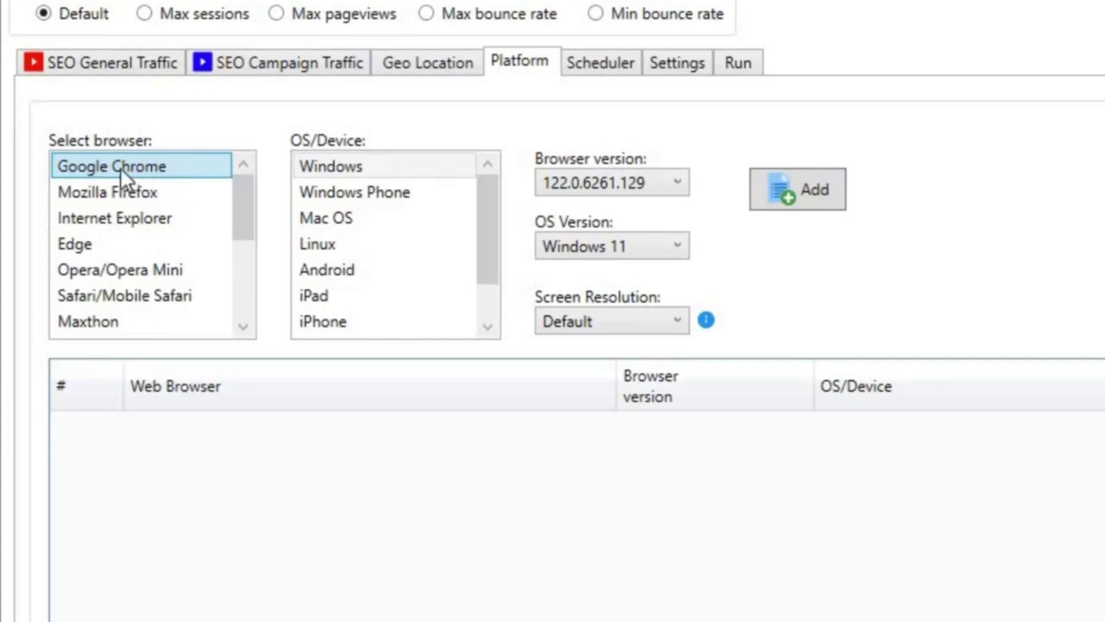
pyautogui.click(330, 167)
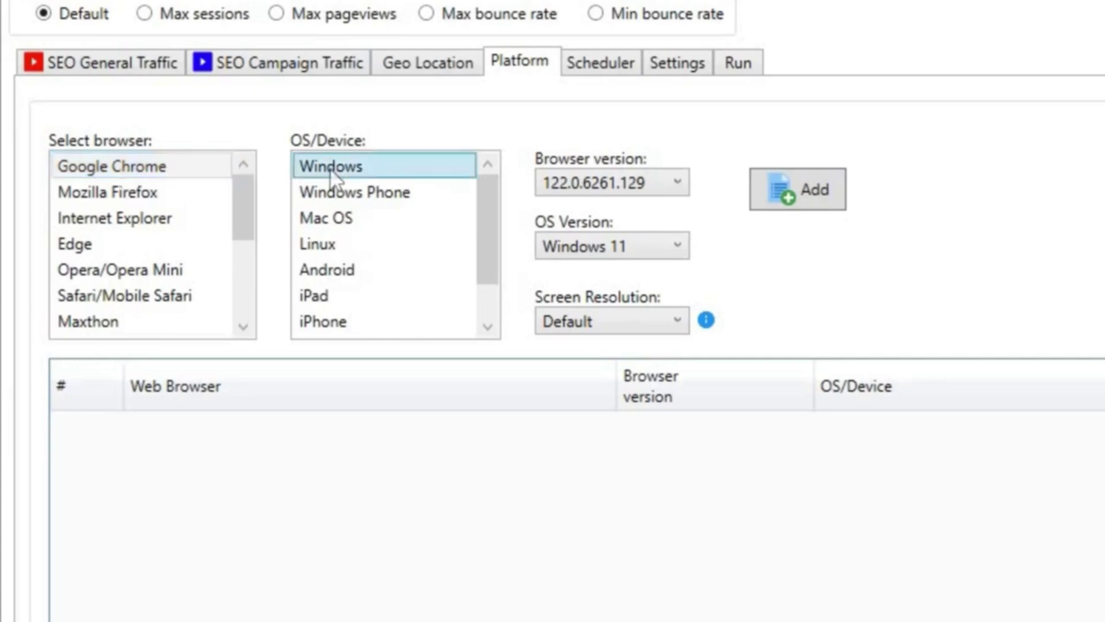
pyautogui.click(676, 181)
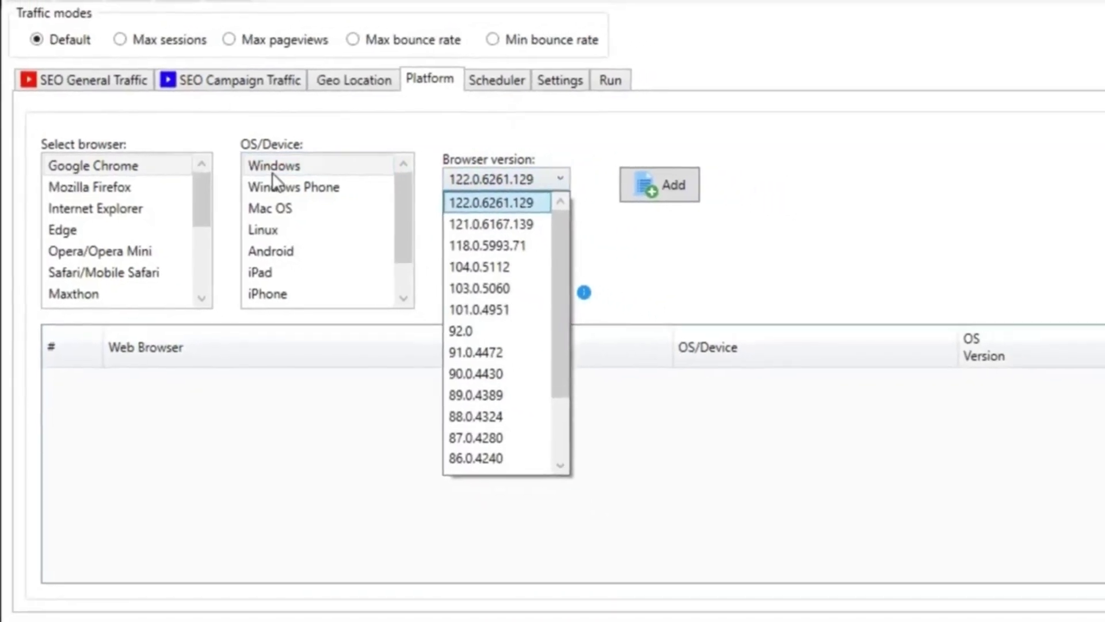
pyautogui.click(492, 202)
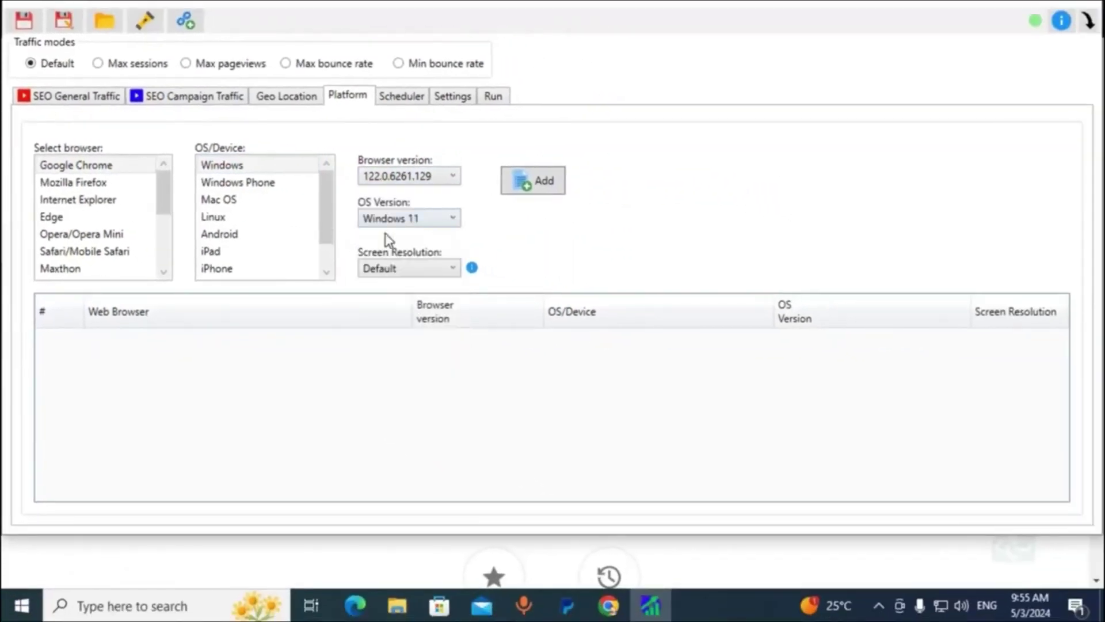
pyautogui.click(444, 180)
pyautogui.click(422, 239)
pyautogui.click(421, 218)
pyautogui.click(420, 258)
pyautogui.click(454, 270)
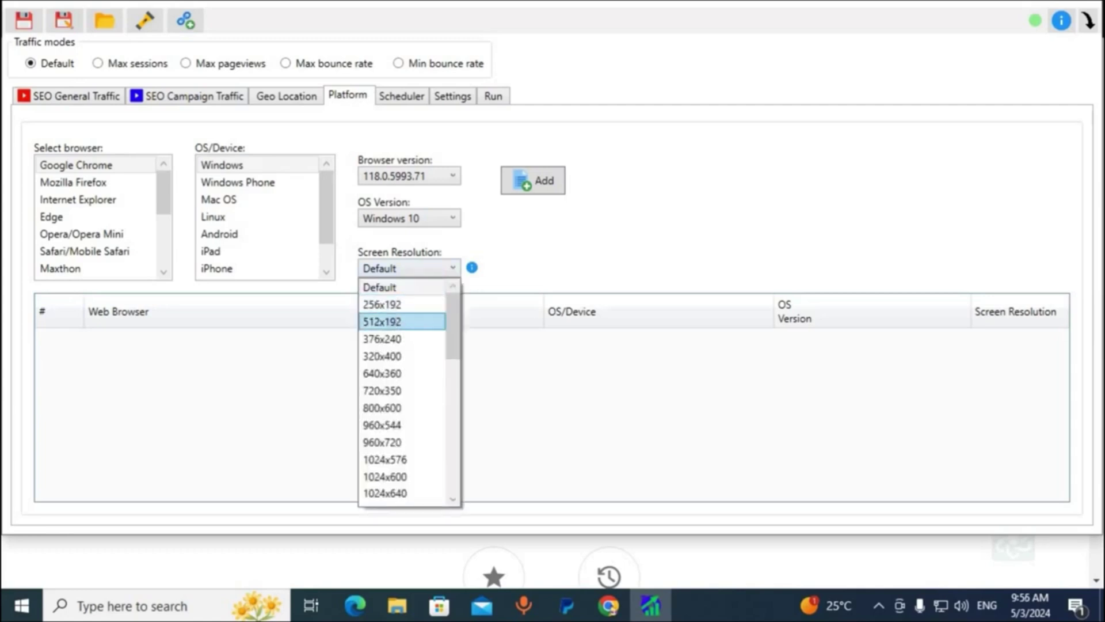
pyautogui.click(397, 305)
pyautogui.click(526, 180)
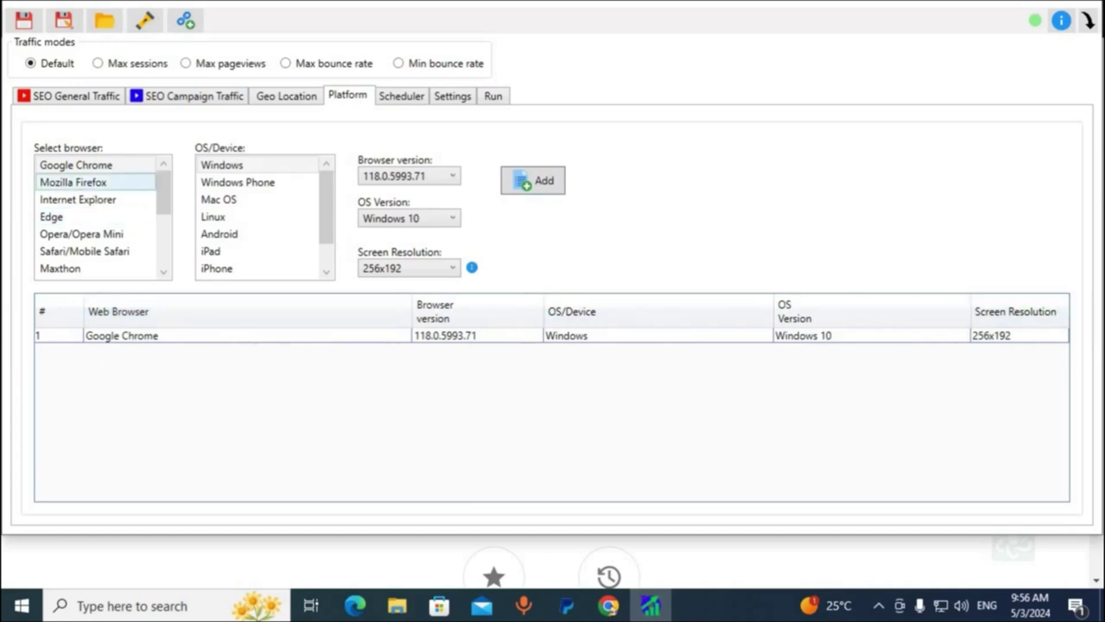
# Add a Mozilla Firefox platform on Windows with browser version 100.0.2, OS version Windows 8.1 and resolution 960x720.
pyautogui.click(83, 183)
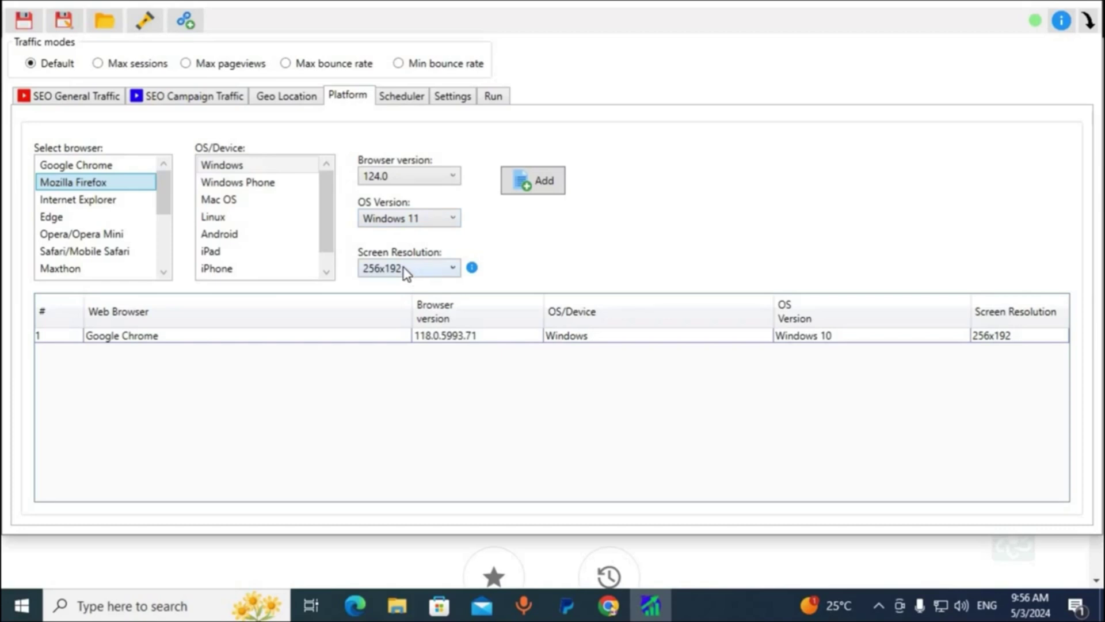
pyautogui.click(69, 187)
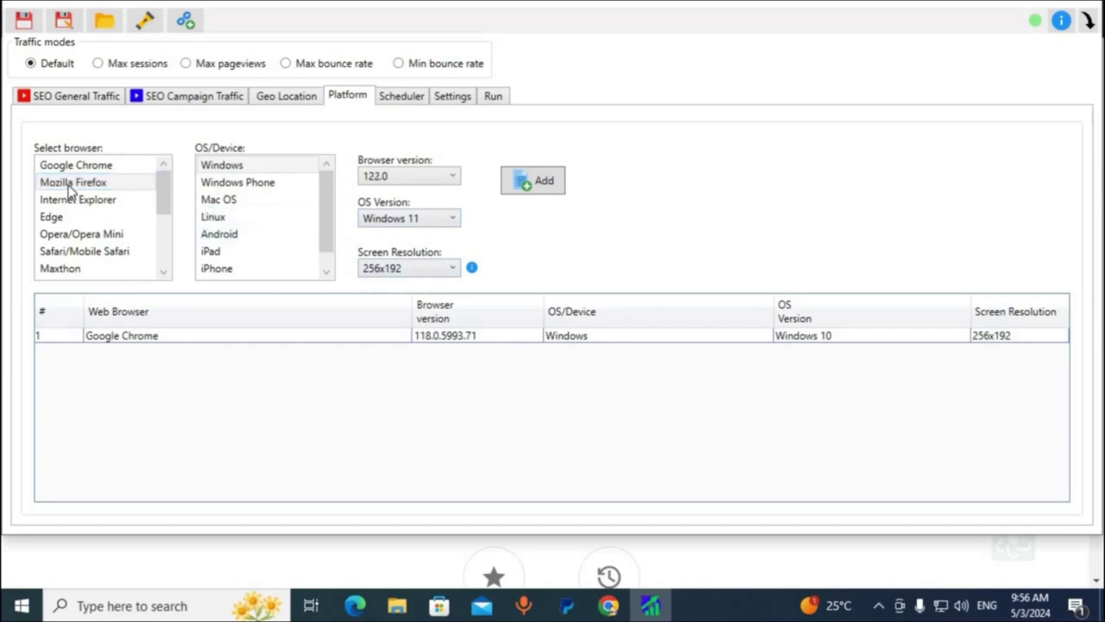
pyautogui.click(232, 166)
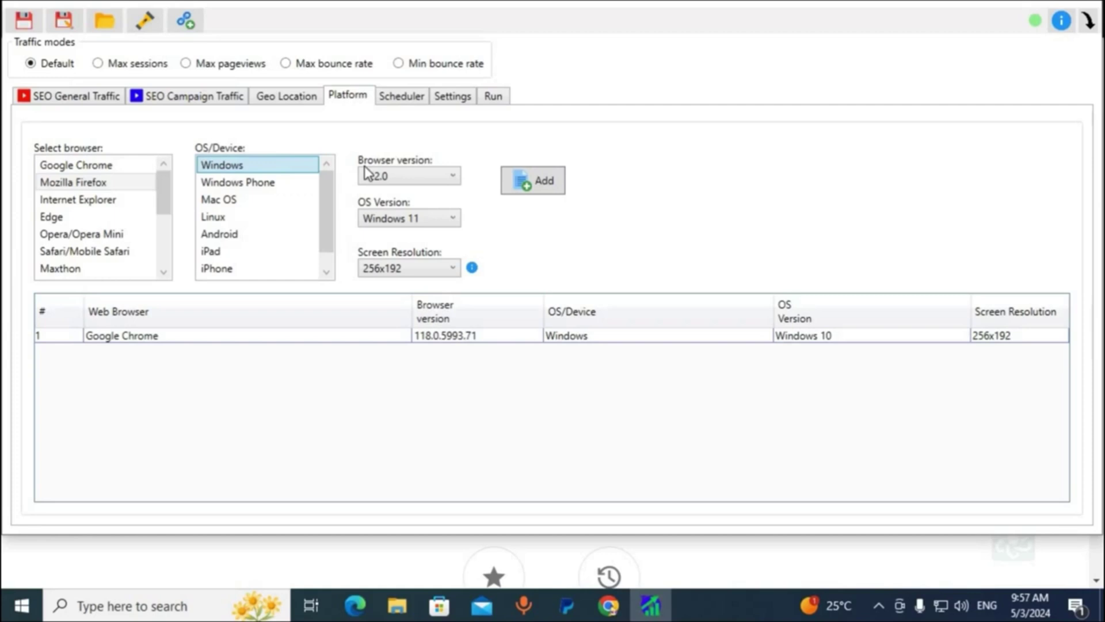
pyautogui.click(447, 177)
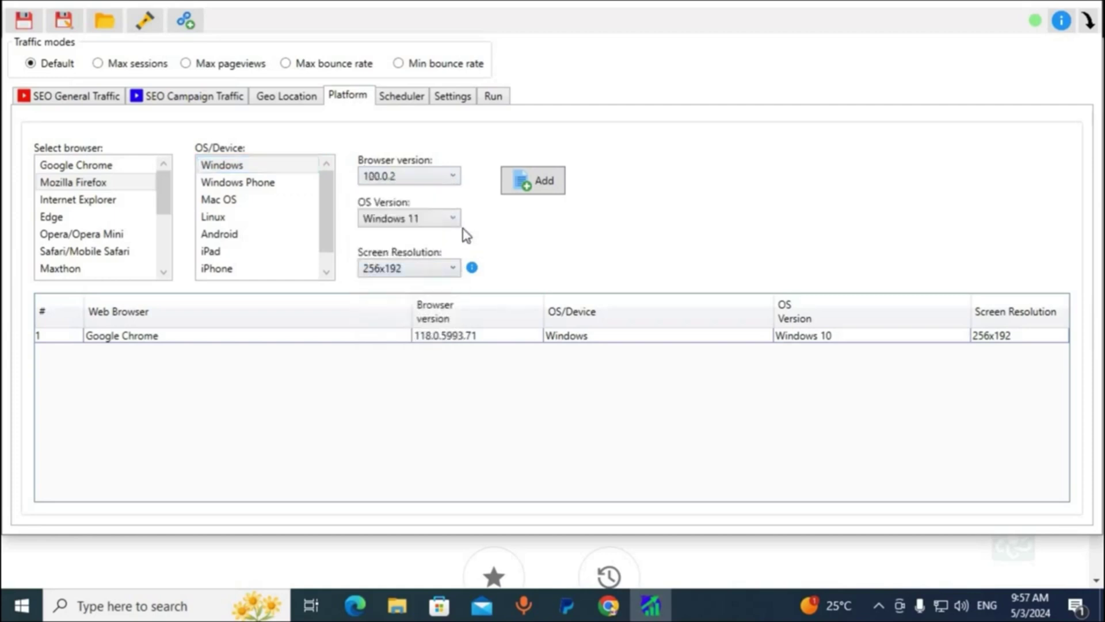
pyautogui.click(452, 217)
pyautogui.click(411, 277)
pyautogui.click(452, 269)
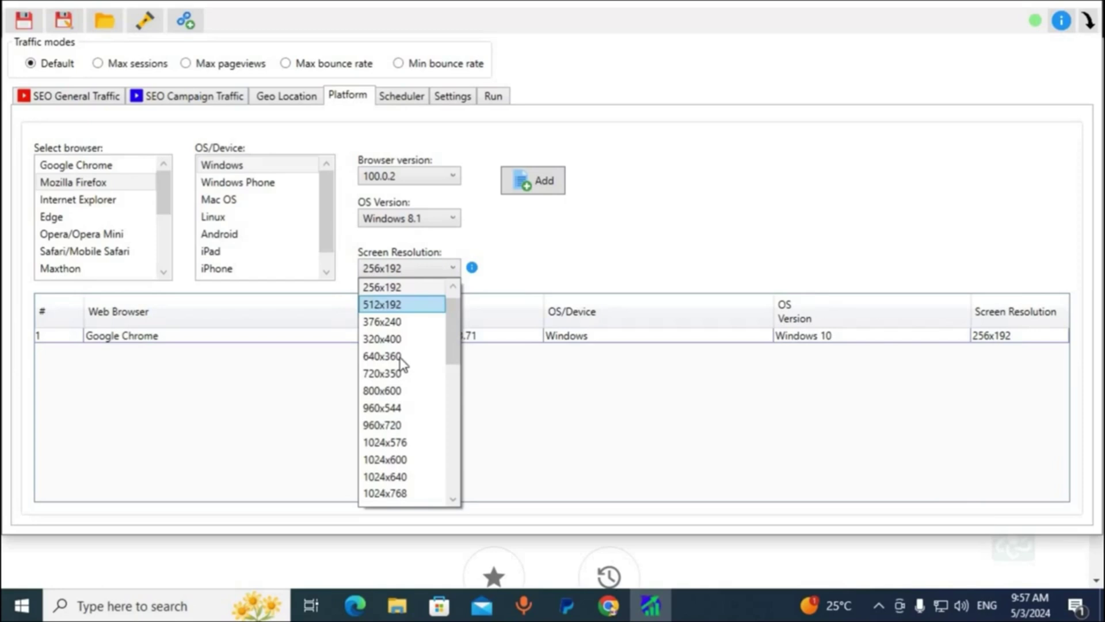
pyautogui.click(386, 425)
pyautogui.click(548, 184)
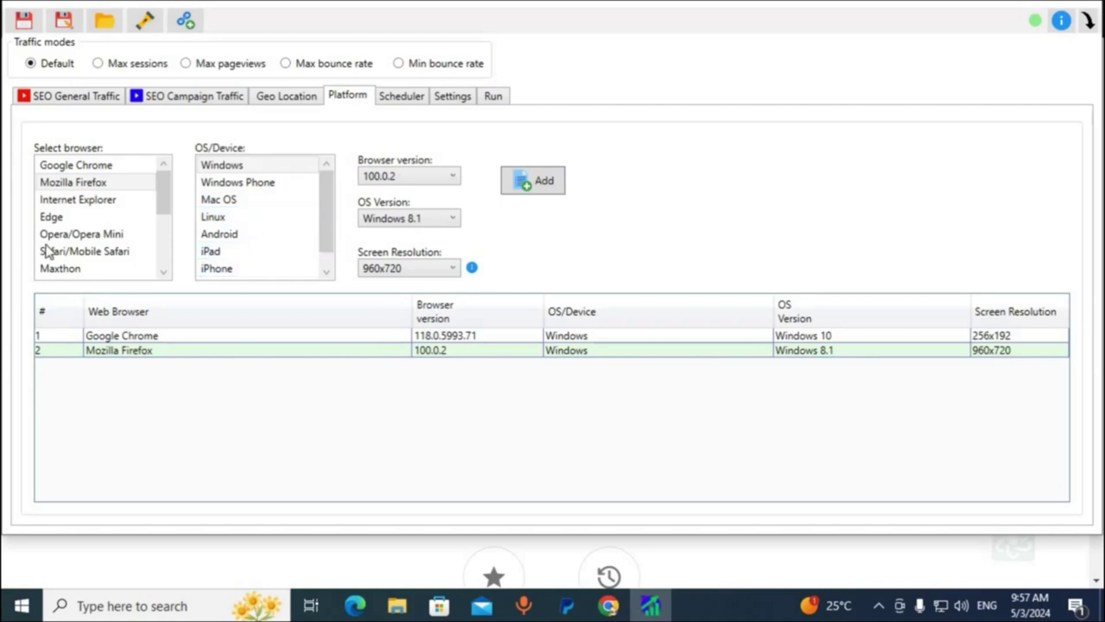
# Add an Edge platform on Android Samsung Phone with browser version 122.0.2365.92, OS version Windows 11 and resolution 1024x576.
pyautogui.click(81, 221)
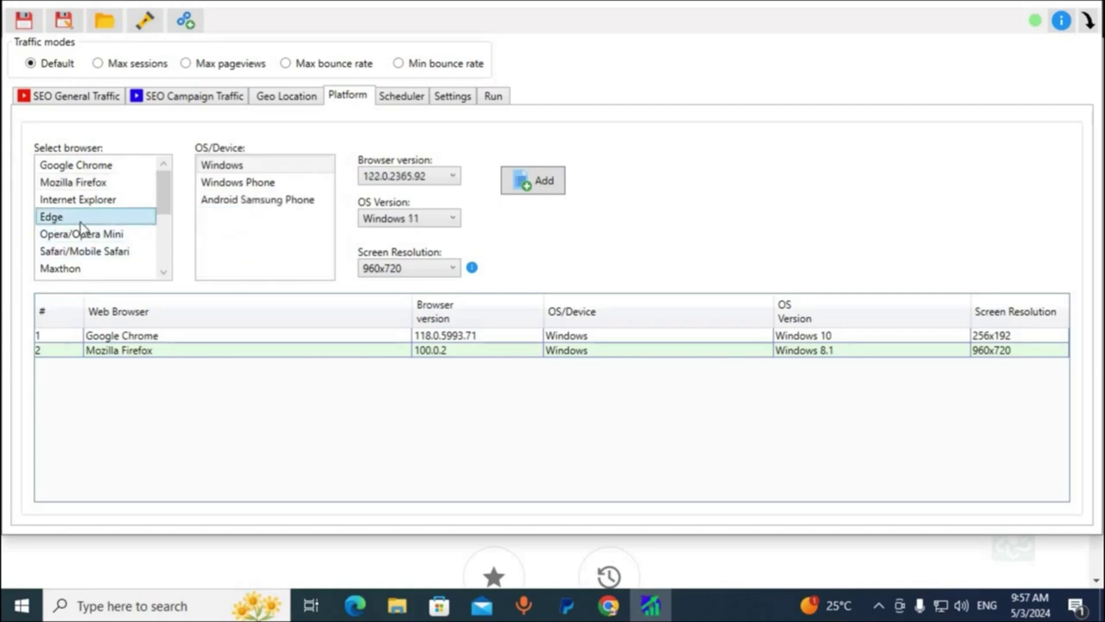
pyautogui.click(227, 203)
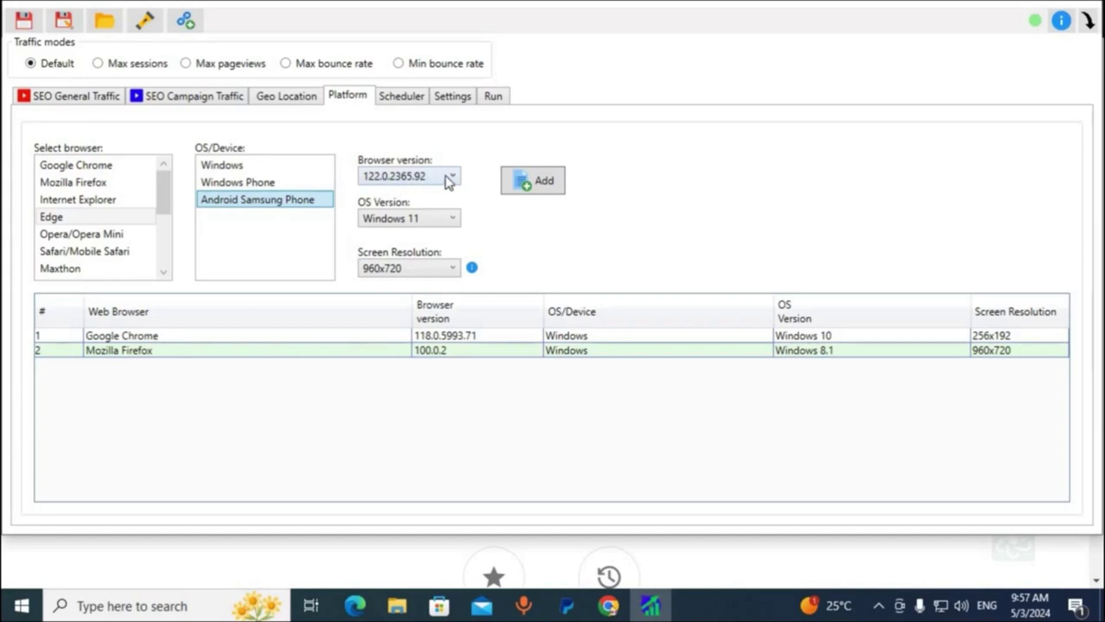
pyautogui.click(449, 218)
pyautogui.click(447, 219)
pyautogui.click(446, 269)
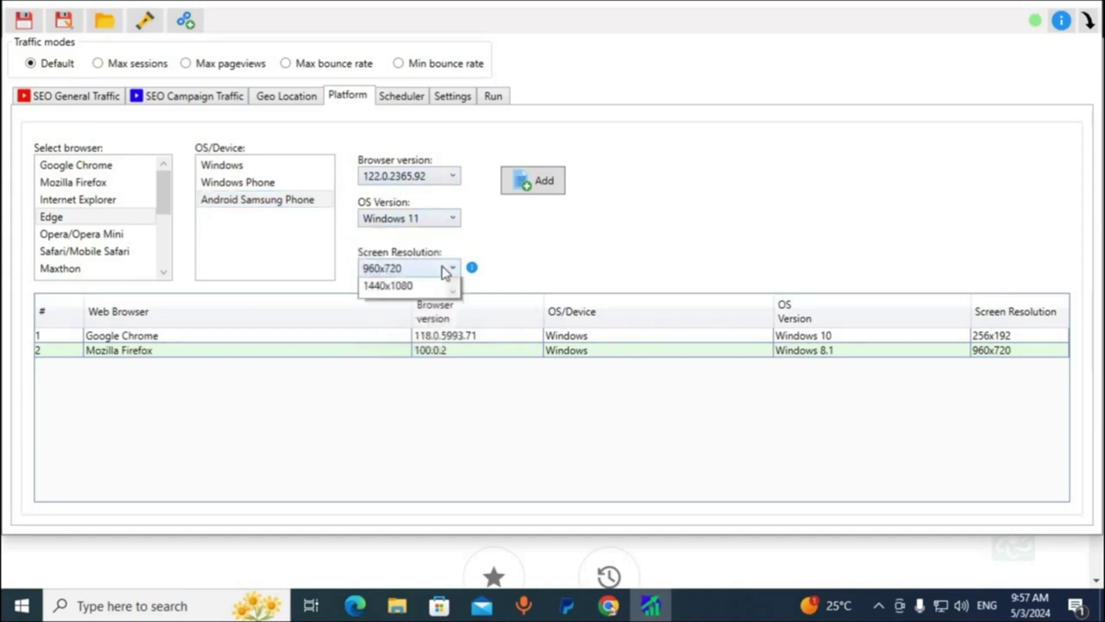
pyautogui.click(398, 319)
pyautogui.click(531, 180)
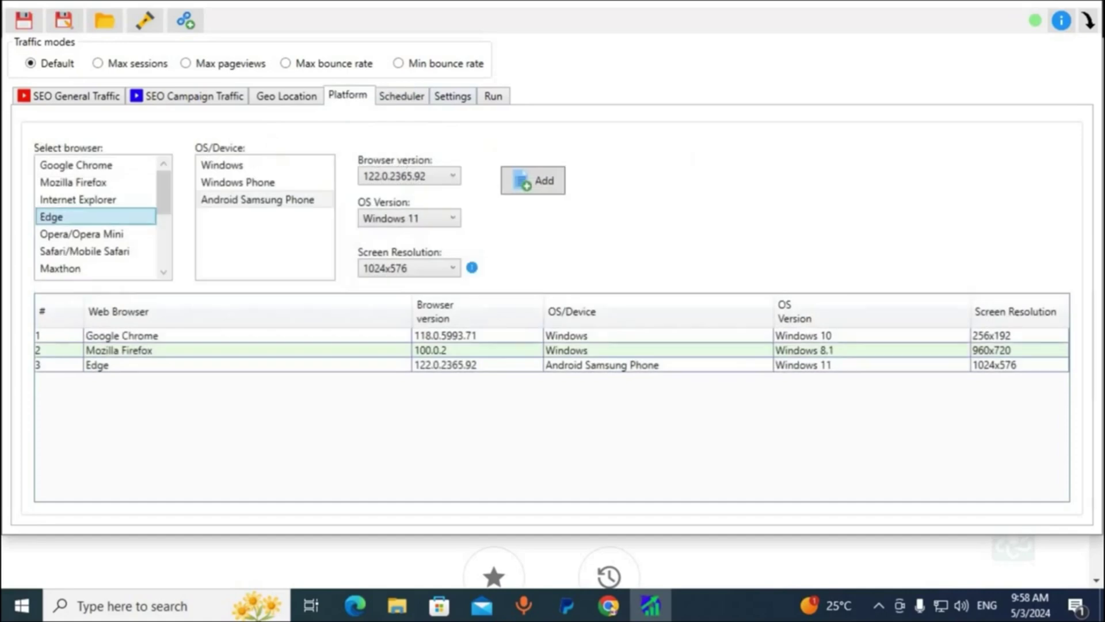
# Load the saved TorPedo Traffic Generator settings file as the configuration and dismiss the notification.
pyautogui.click(454, 97)
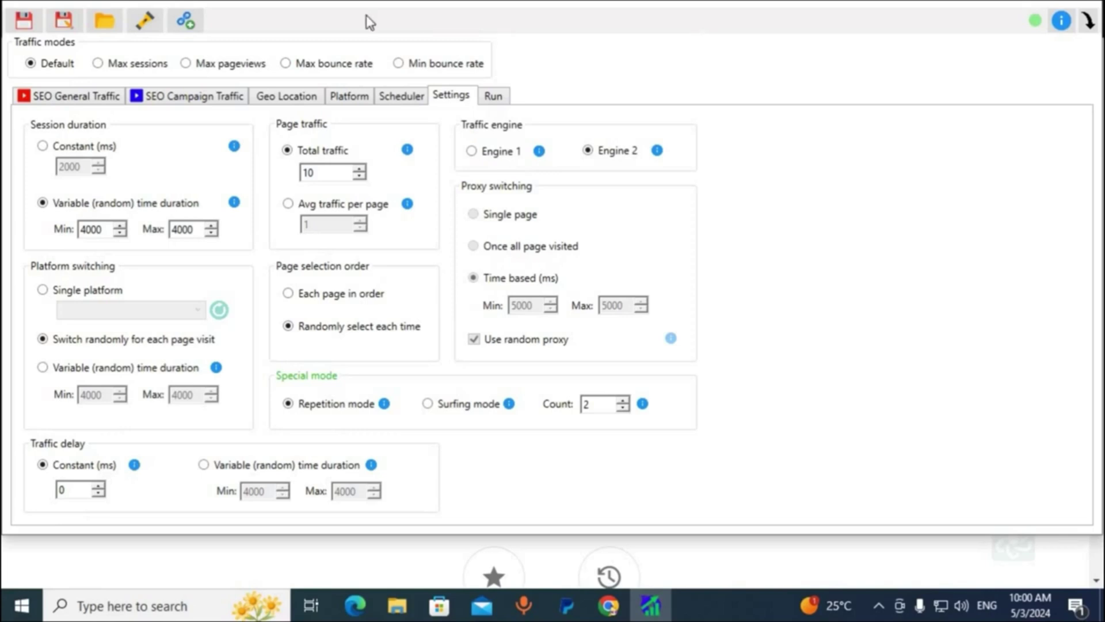
pyautogui.click(104, 23)
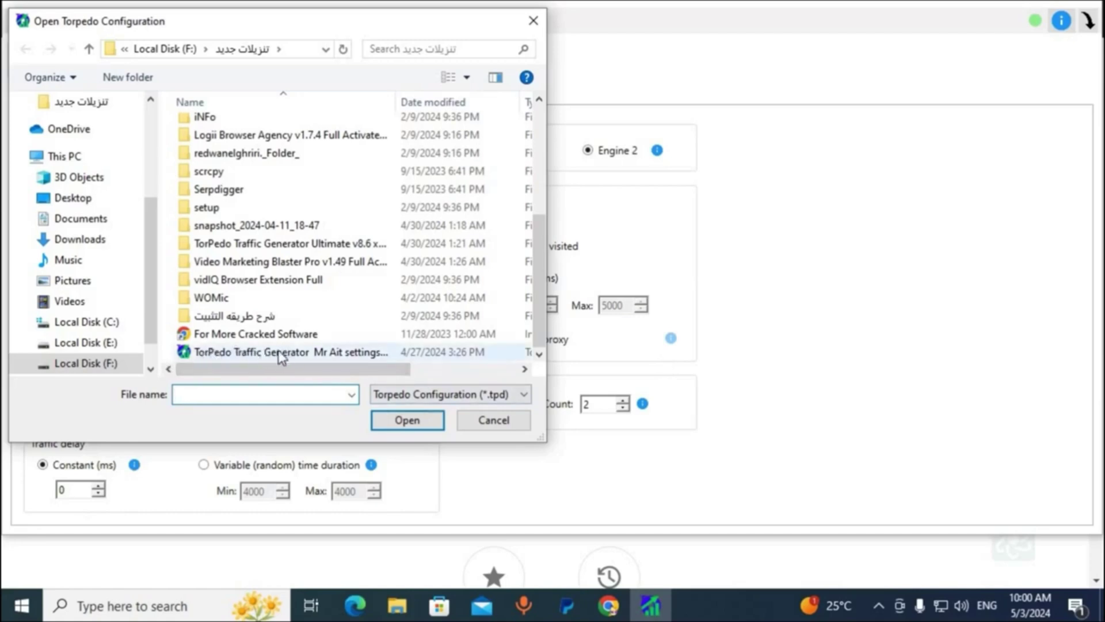
pyautogui.click(246, 354)
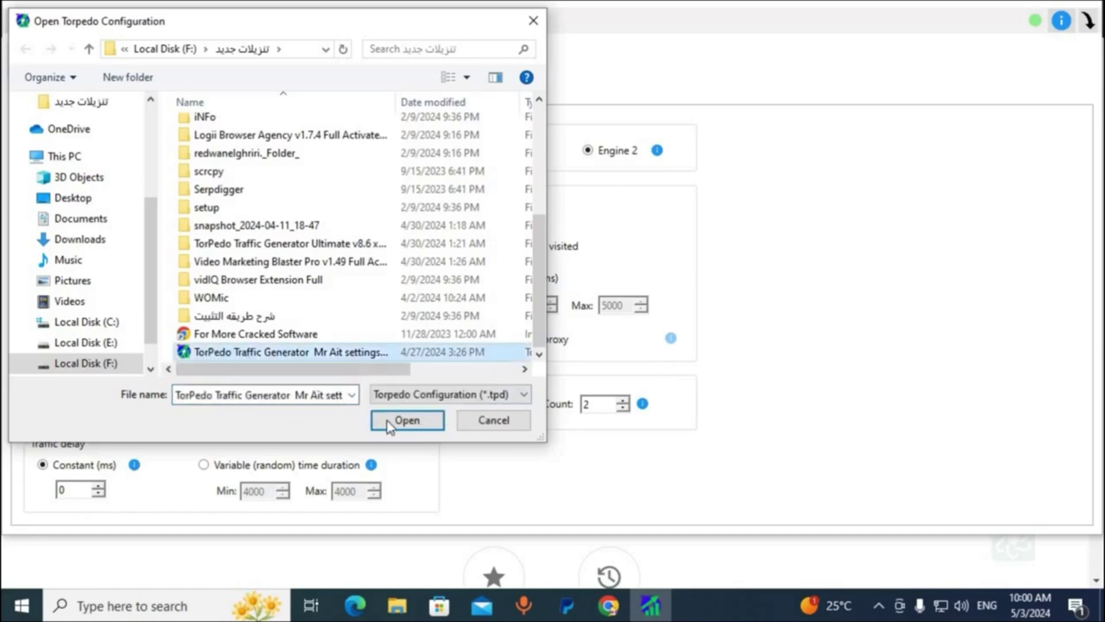
pyautogui.click(407, 420)
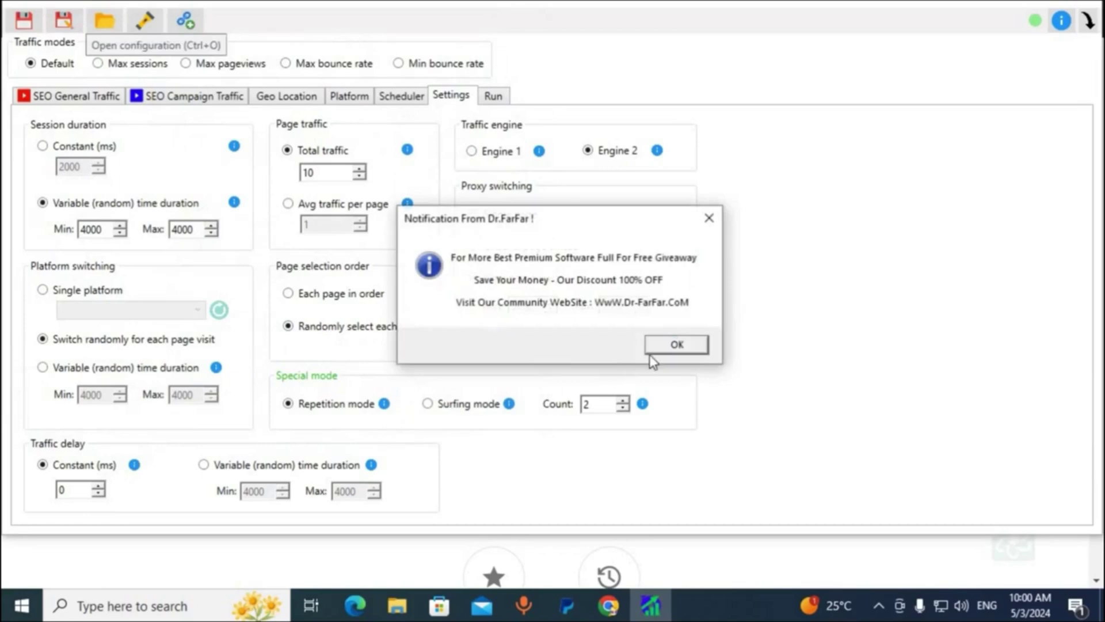
pyautogui.click(676, 345)
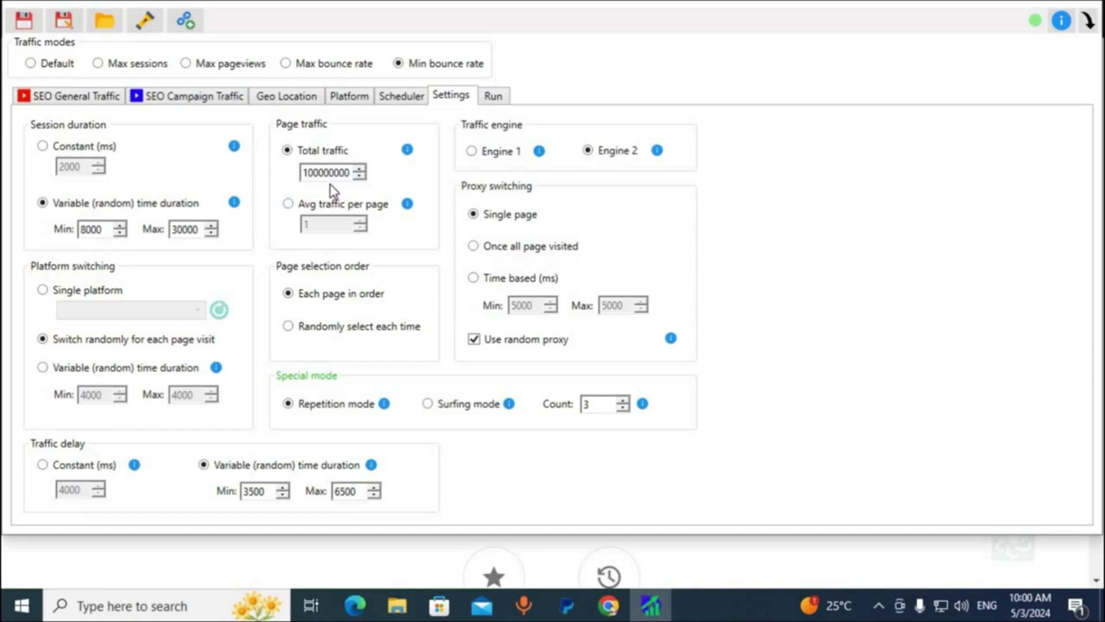
# Review the loaded browser platforms from the first entry to the last, checking their versions and devices.
pyautogui.click(357, 99)
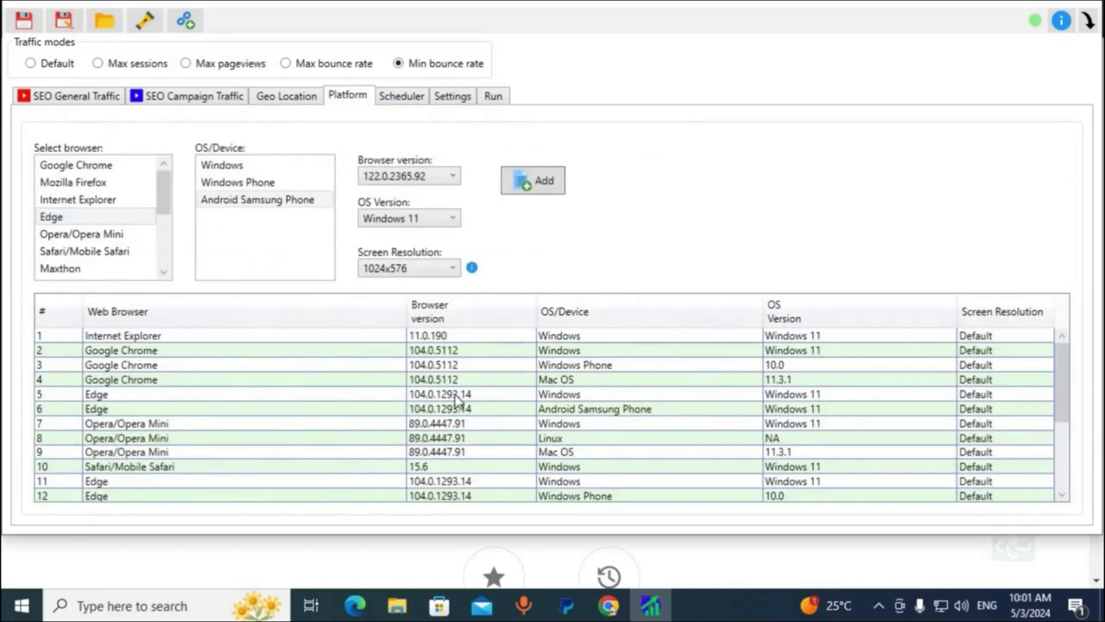
pyautogui.scroll(-3, 542, 409)
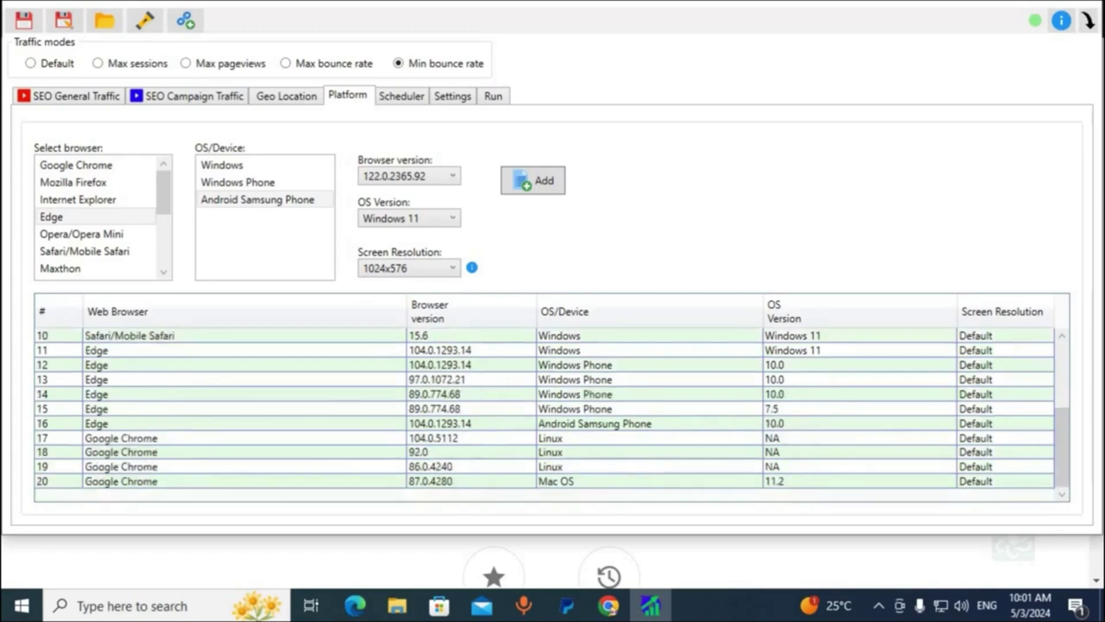
pyautogui.scroll(3, 418, 418)
pyautogui.scroll(-3, 414, 403)
pyautogui.scroll(3, 410, 395)
pyautogui.scroll(-3, 410, 395)
pyautogui.scroll(3, 436, 419)
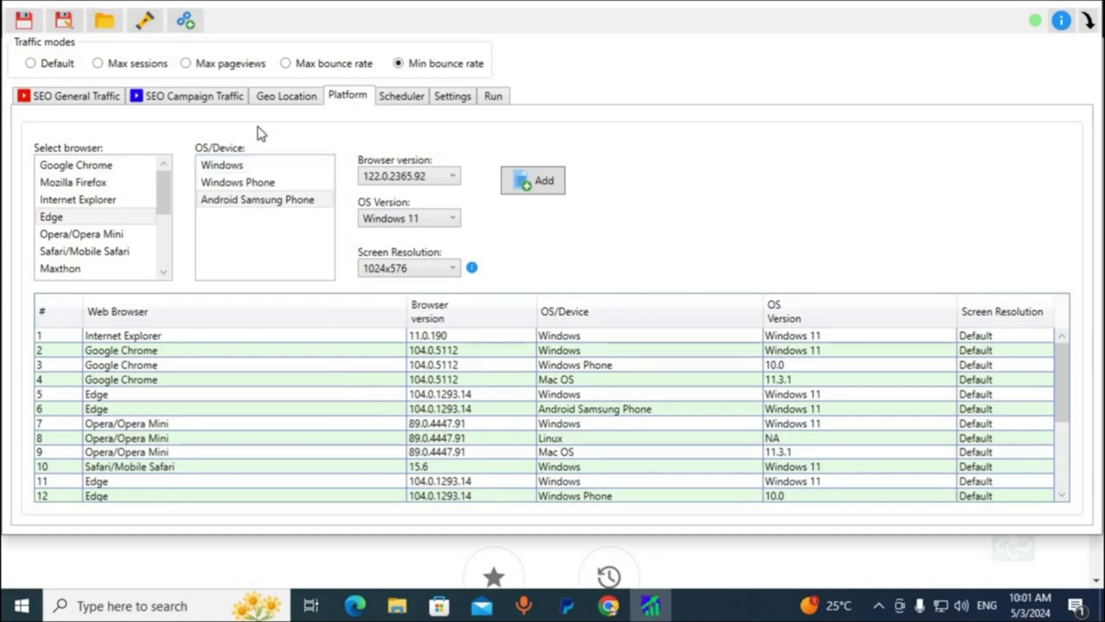
# Examine the proxies loaded in the geo location settings, reading down through the list.
pyautogui.click(279, 99)
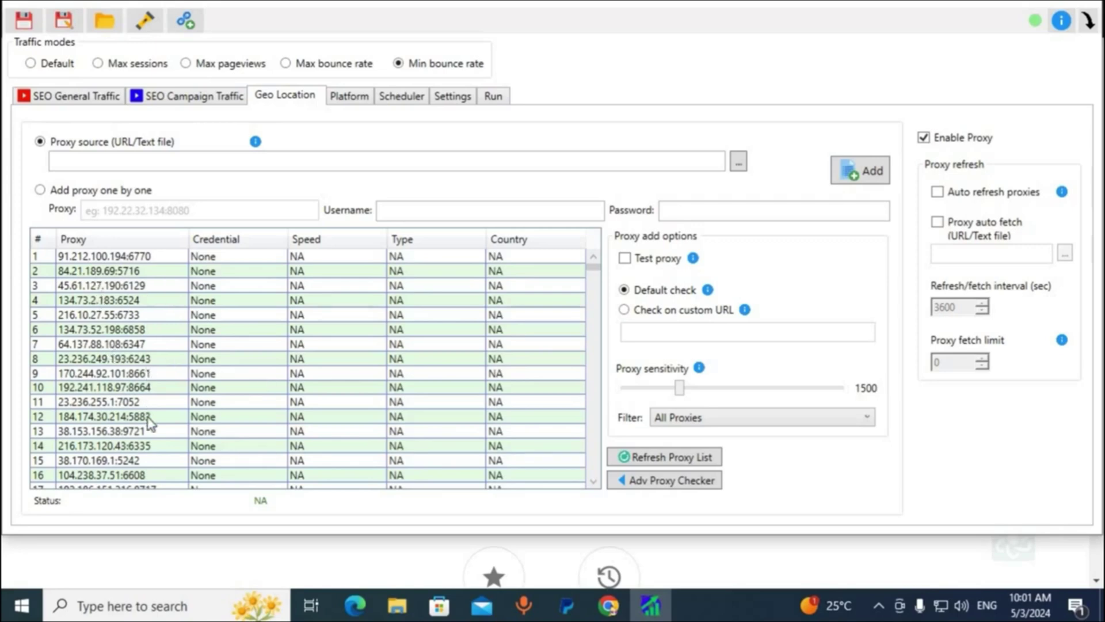
pyautogui.scroll(-14, 120, 332)
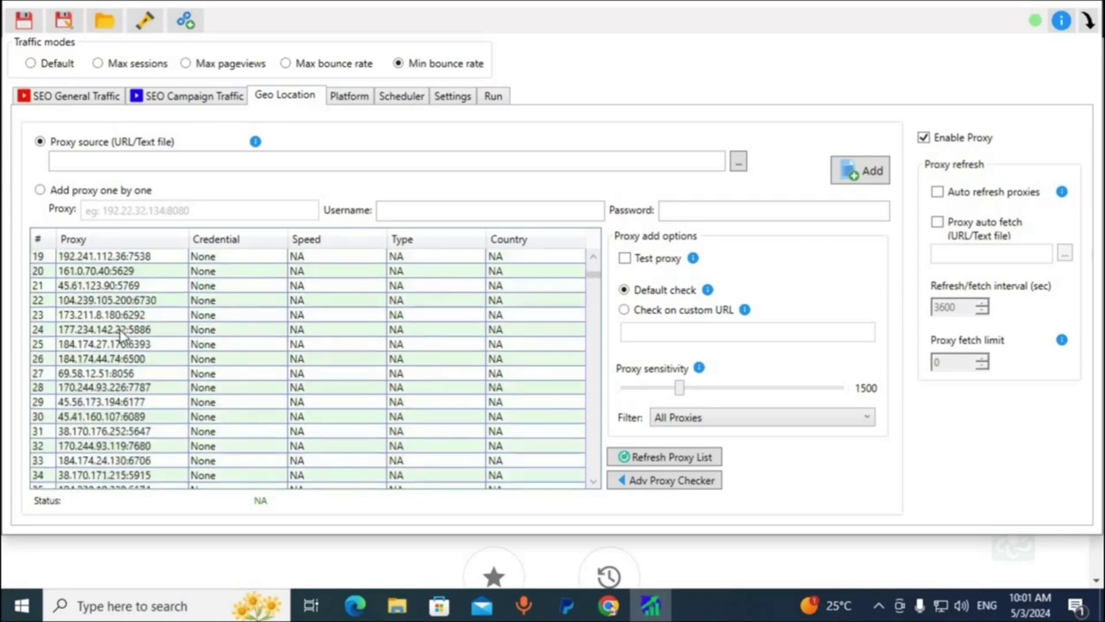
pyautogui.scroll(-14, 119, 337)
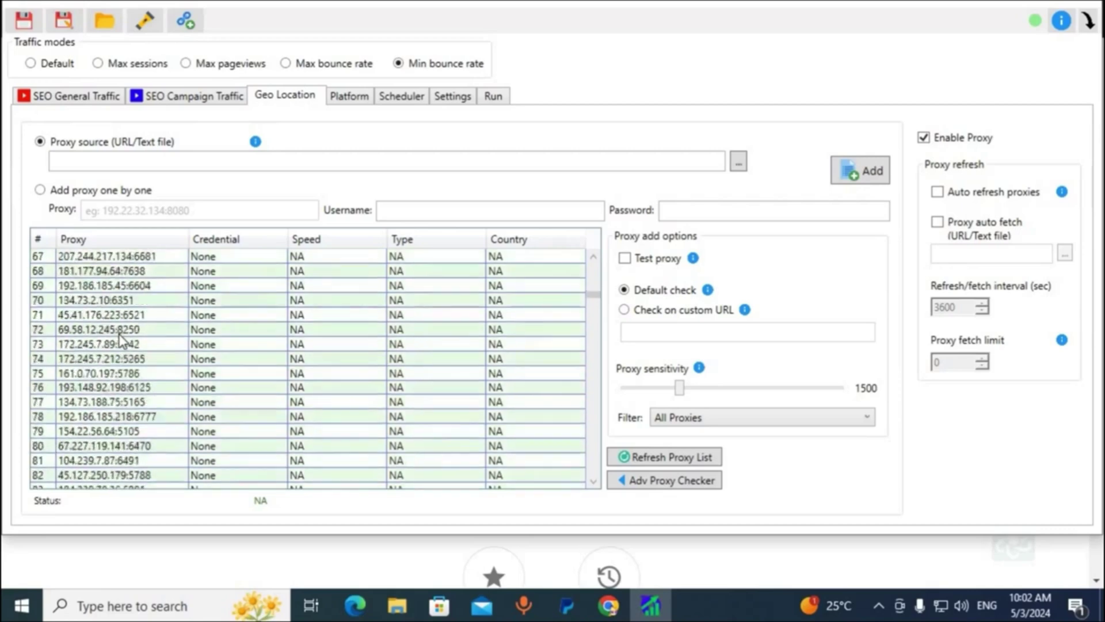
pyautogui.scroll(-18, 119, 340)
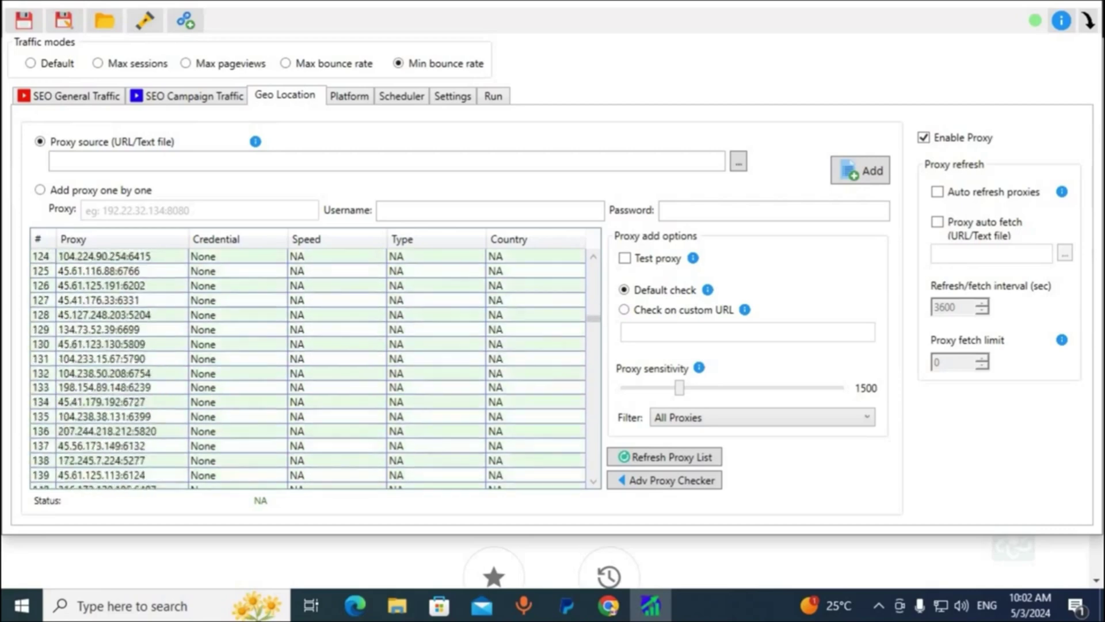
pyautogui.scroll(-14, 118, 340)
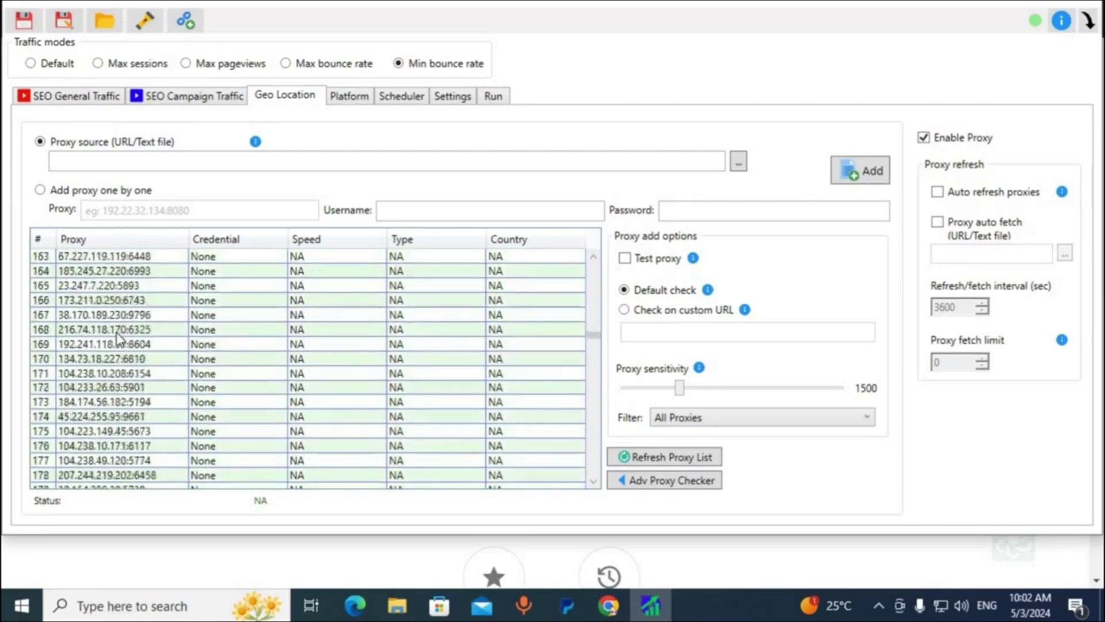
pyautogui.scroll(-13, 118, 338)
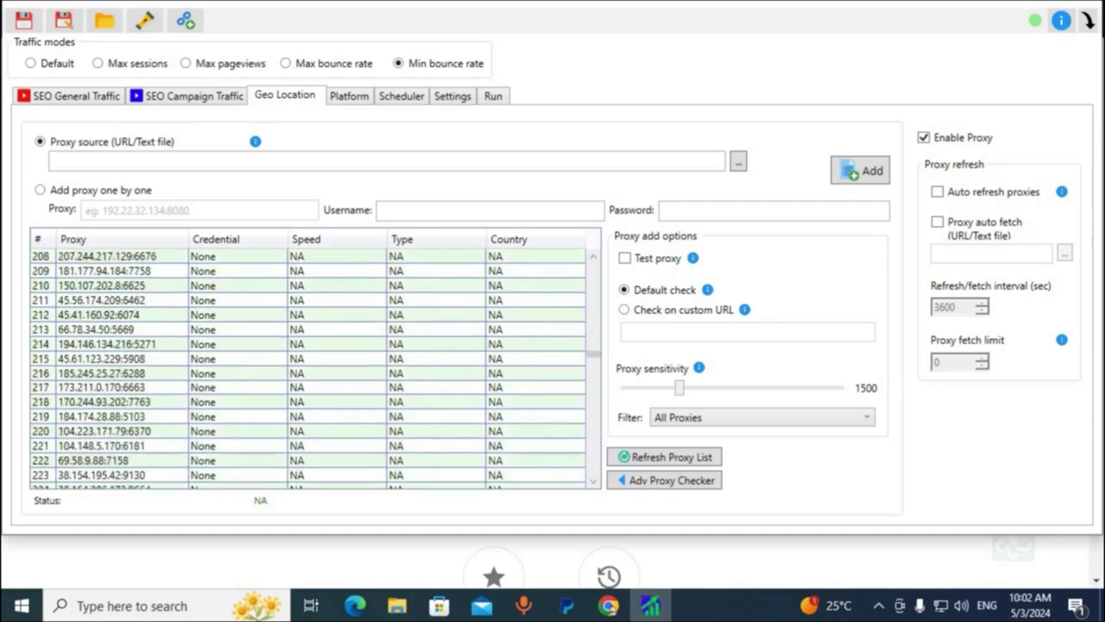
pyautogui.scroll(-8, 118, 339)
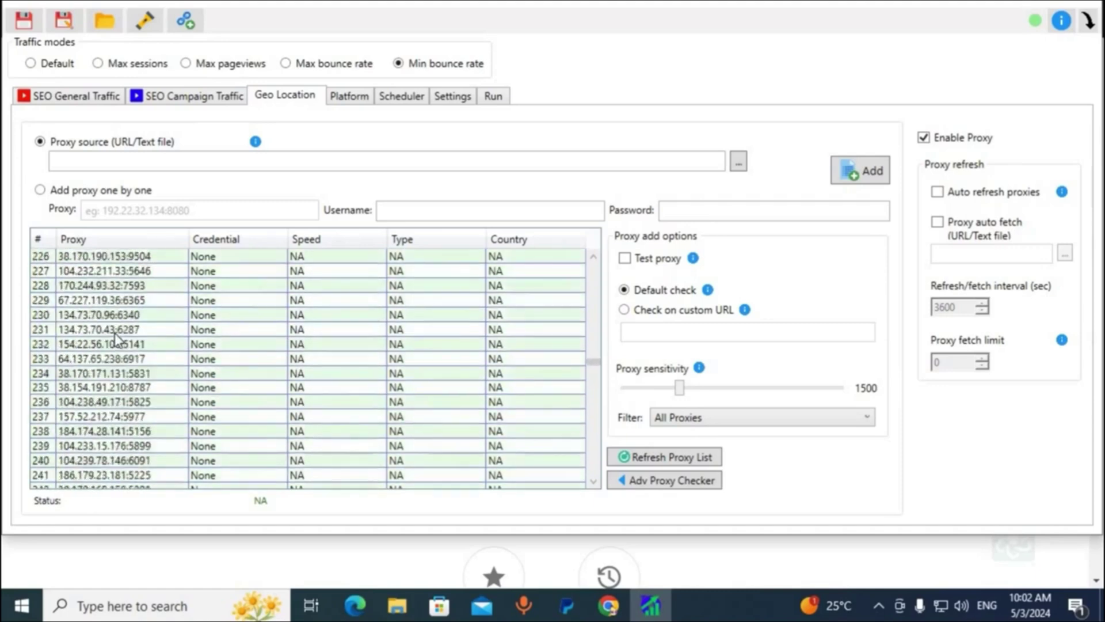
pyautogui.scroll(-11, 113, 340)
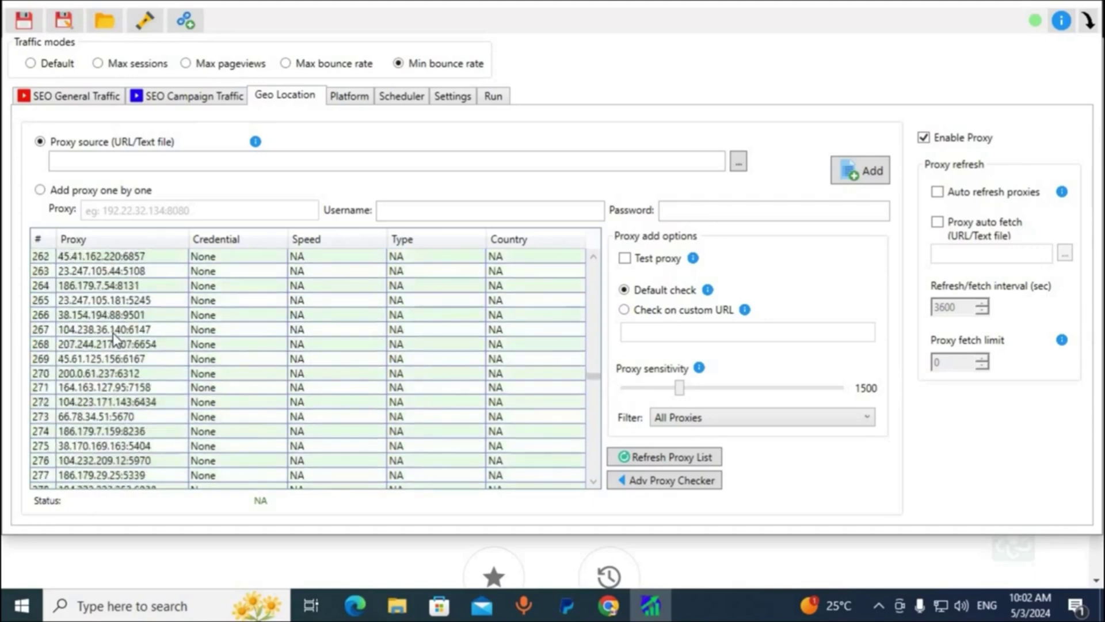
pyautogui.scroll(-13, 113, 339)
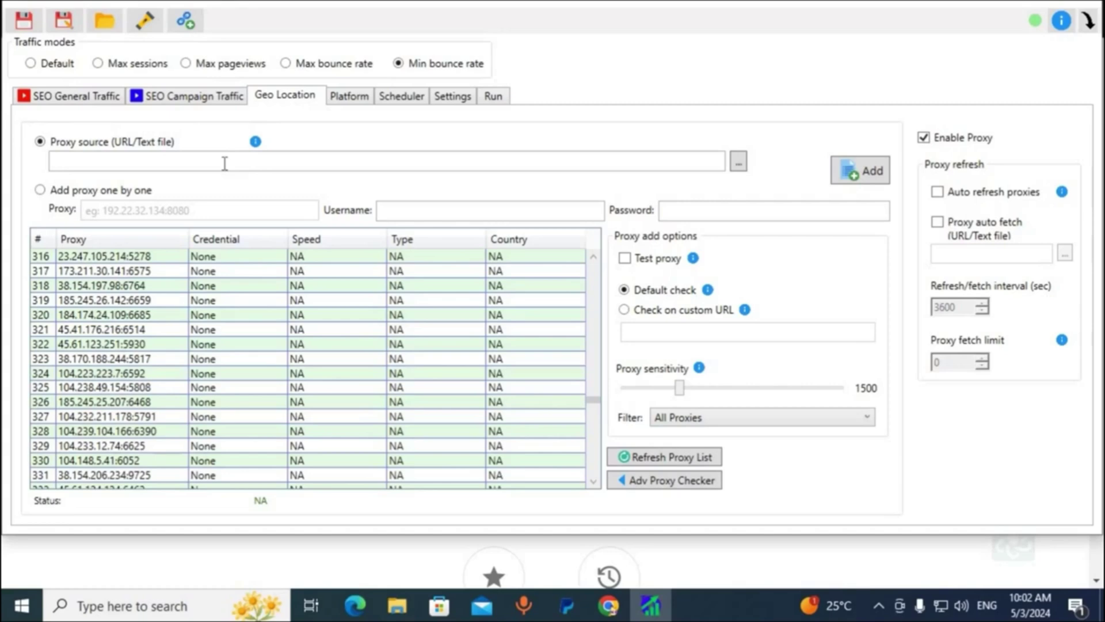
pyautogui.click(71, 161)
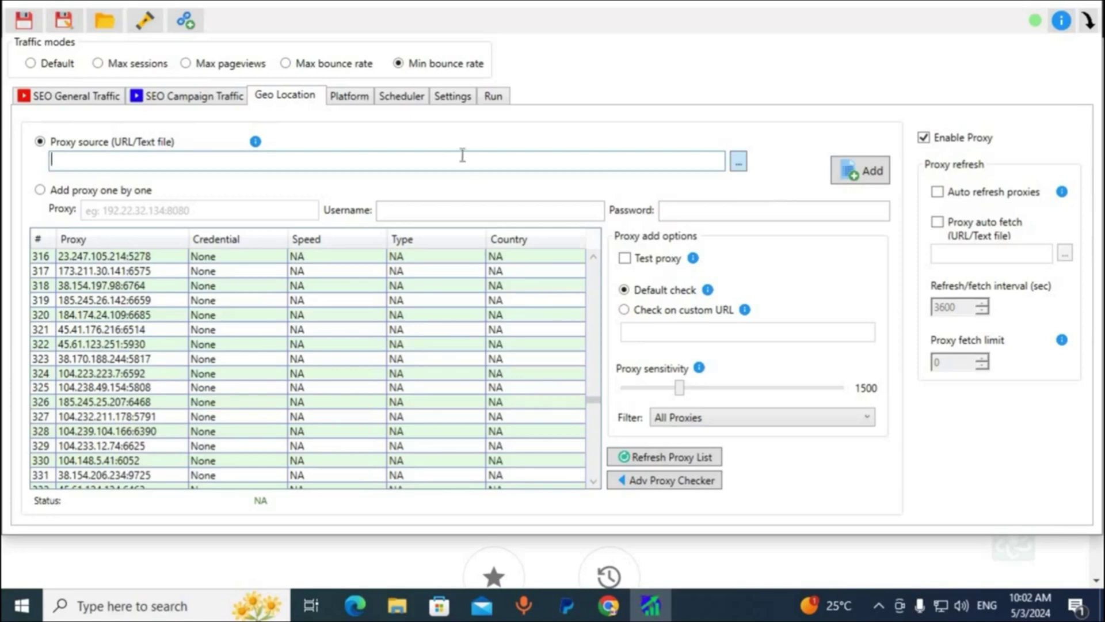
pyautogui.click(739, 162)
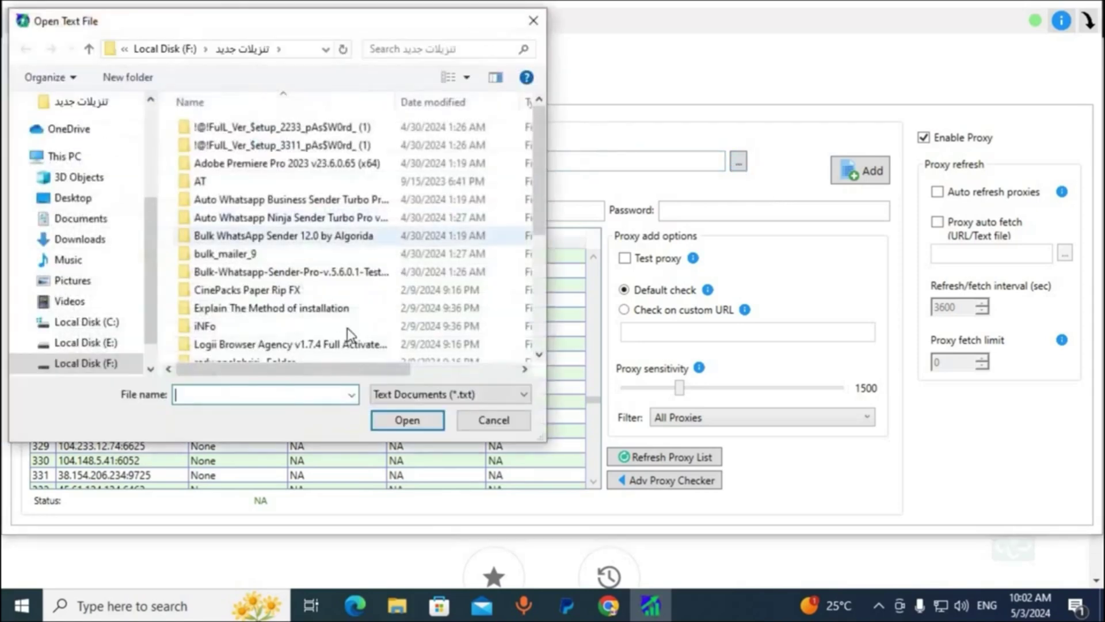
pyautogui.click(534, 21)
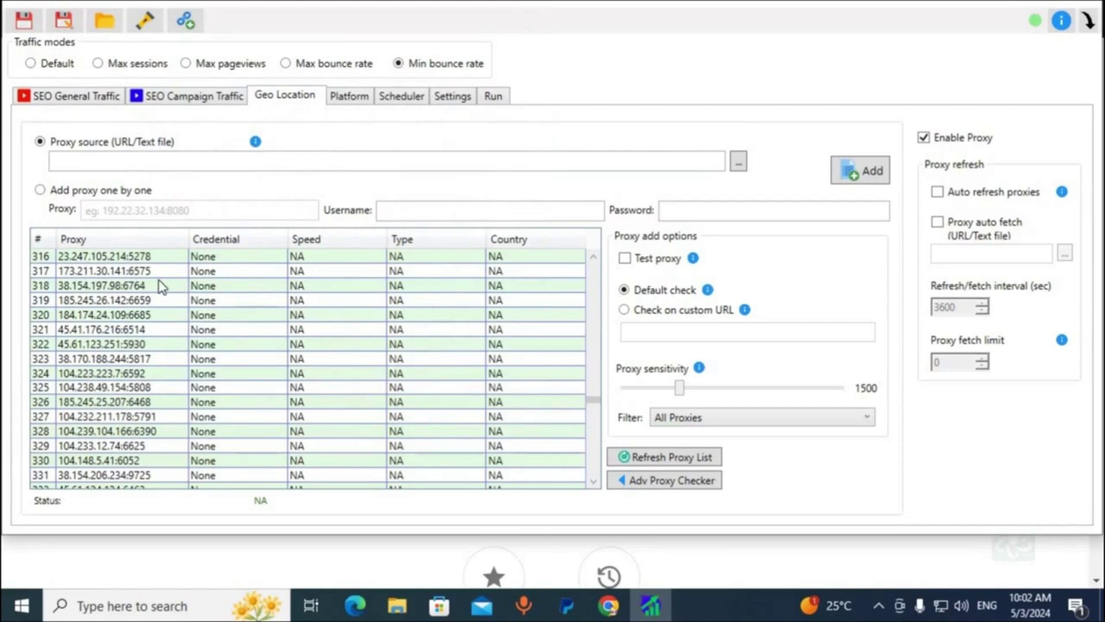
# Look through more of the loaded proxies further down the list, past entry 400, and go partway back.
pyautogui.scroll(-6, 162, 305)
pyautogui.scroll(-10, 144, 374)
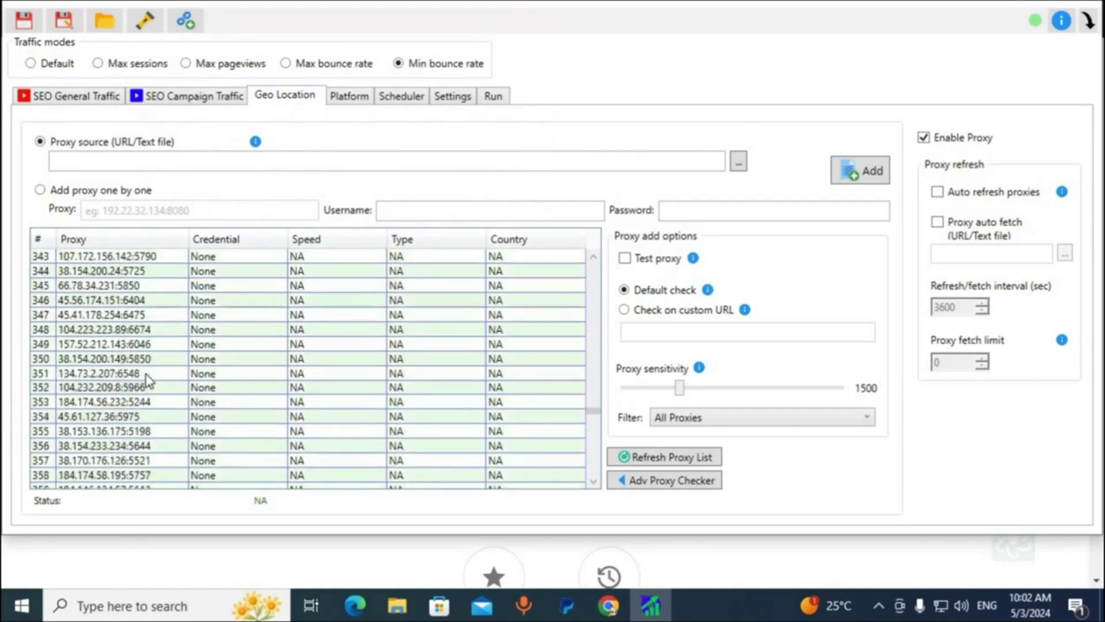
pyautogui.scroll(-14, 218, 367)
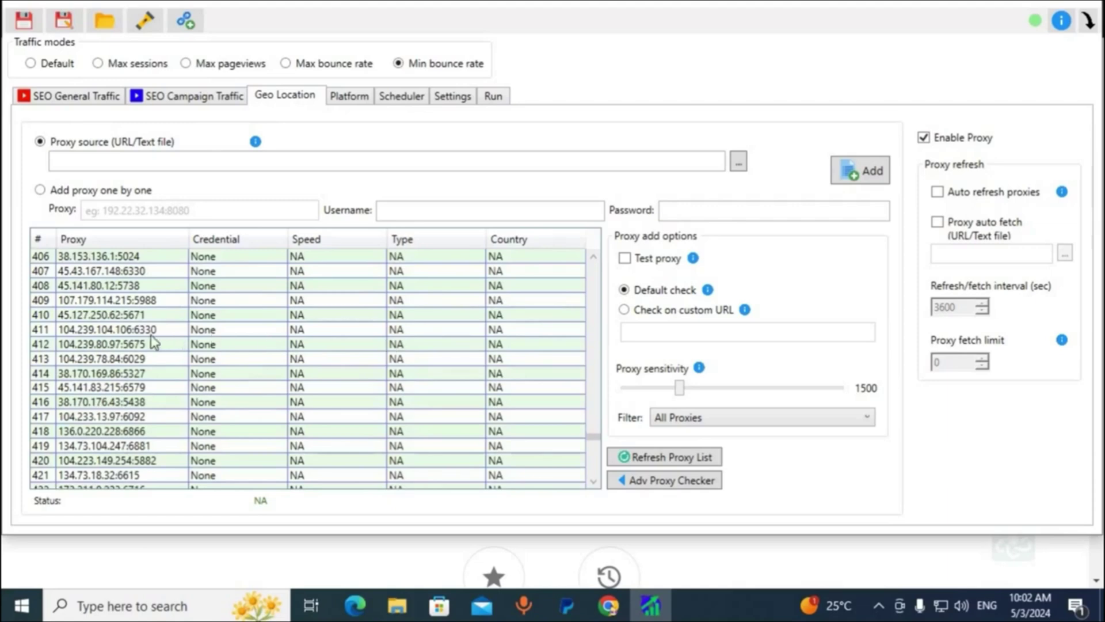
pyautogui.scroll(20, 556, 355)
pyautogui.scroll(8, 555, 356)
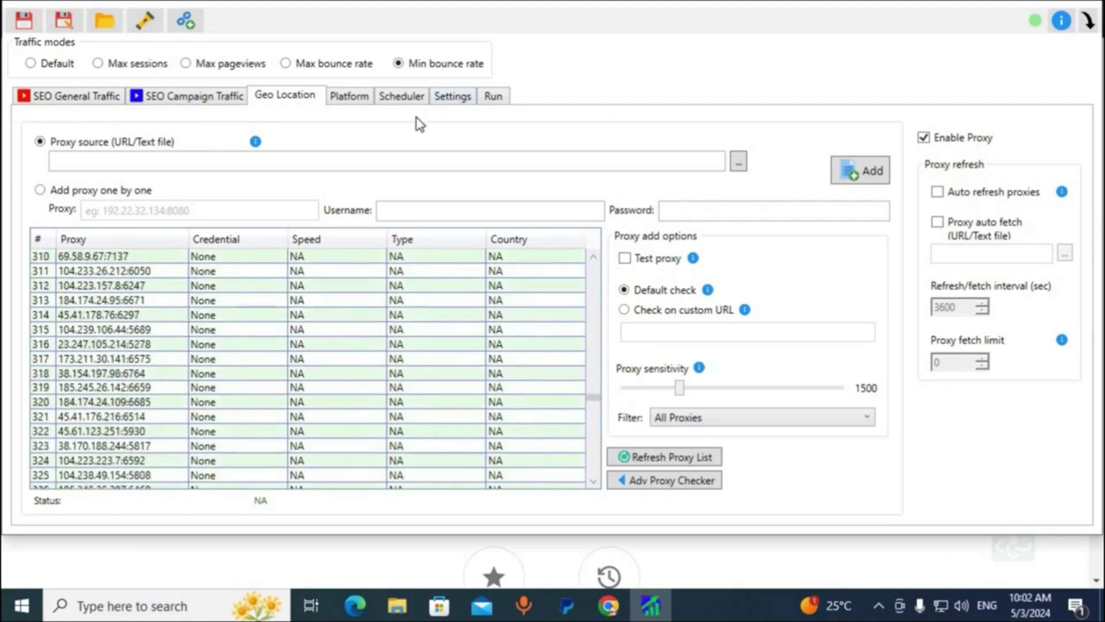
# Delete the preloaded mrait.ca entry from the SEO general traffic list.
pyautogui.click(222, 98)
pyautogui.click(75, 95)
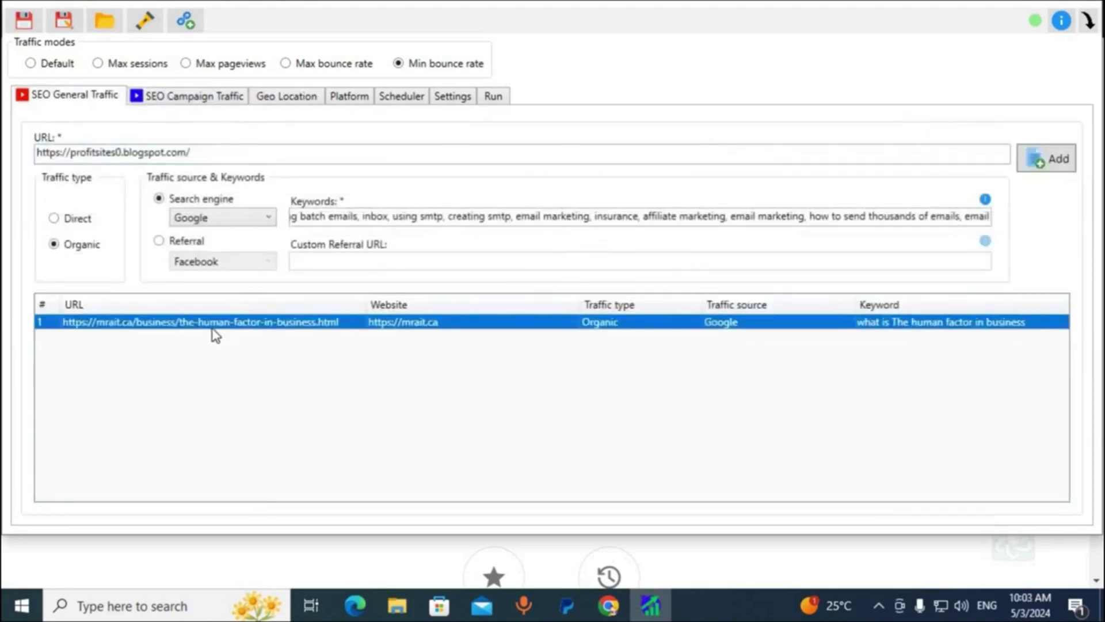
pyautogui.rightClick(237, 369)
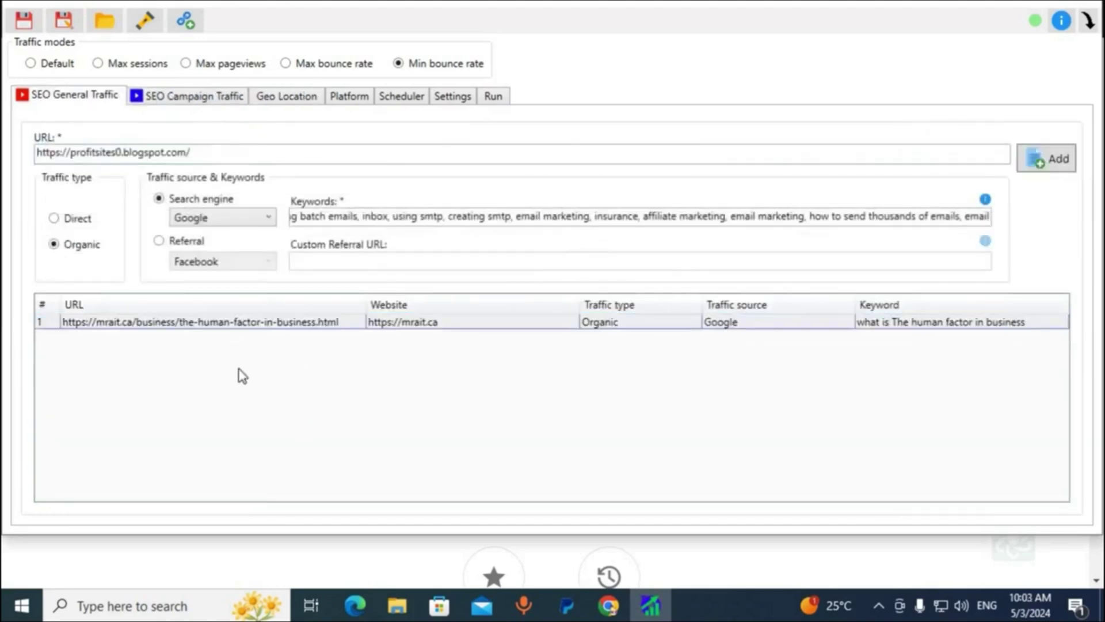
pyautogui.click(248, 343)
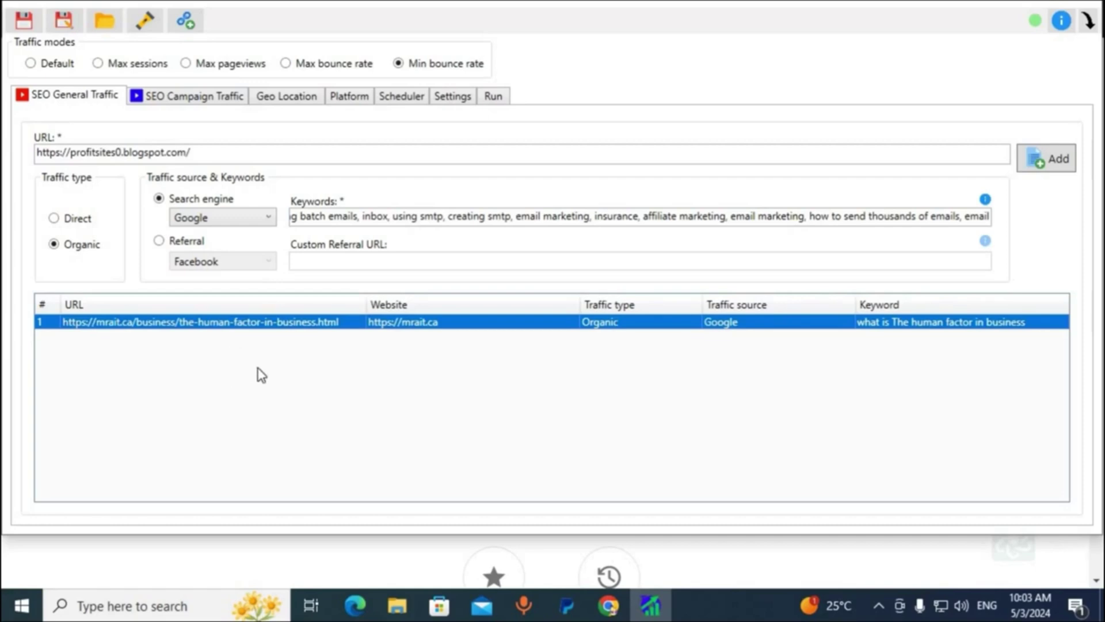
pyautogui.rightClick(204, 329)
pyautogui.click(291, 351)
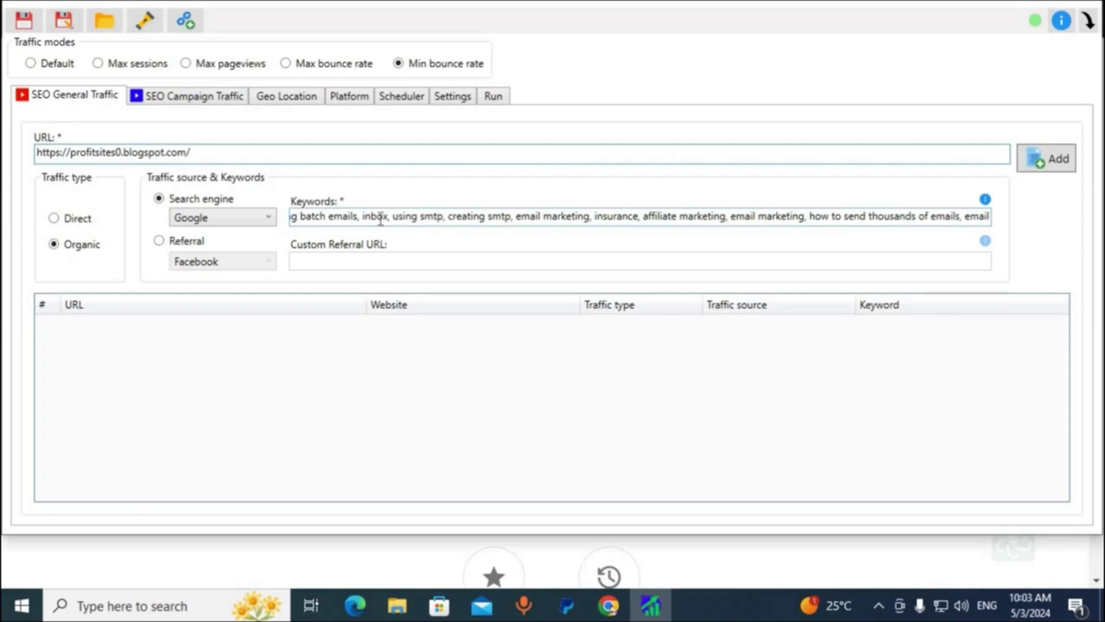
pyautogui.click(1059, 162)
pyautogui.scroll(-3, 881, 414)
pyautogui.scroll(3, 851, 382)
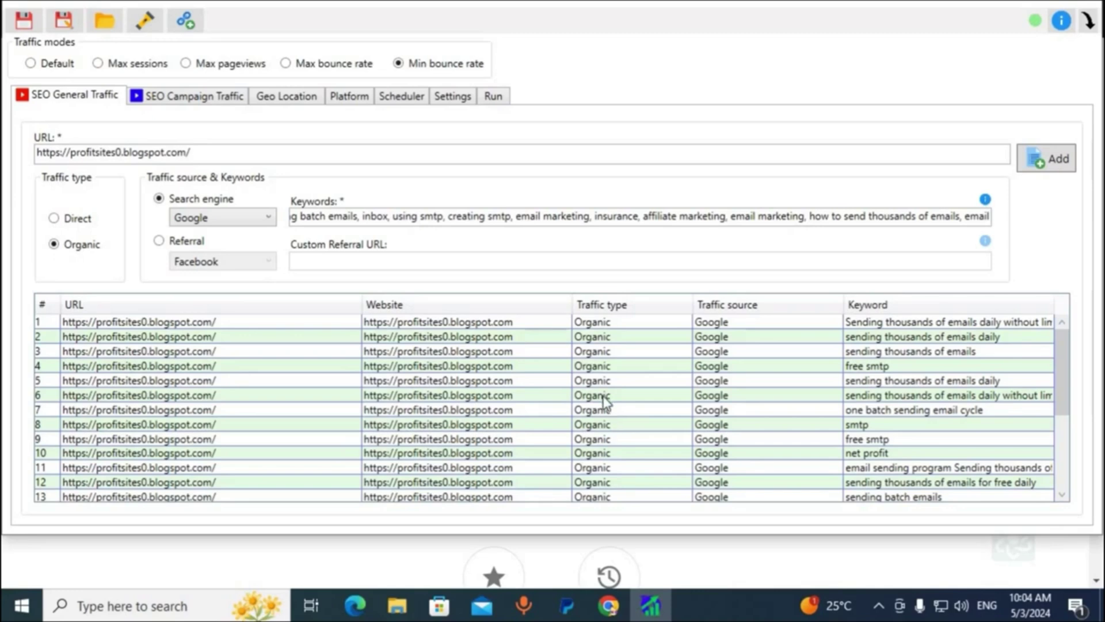
# Check the geo location proxies and the full browser platform list once more before running the traffic.
pyautogui.click(286, 97)
pyautogui.scroll(-5, 112, 340)
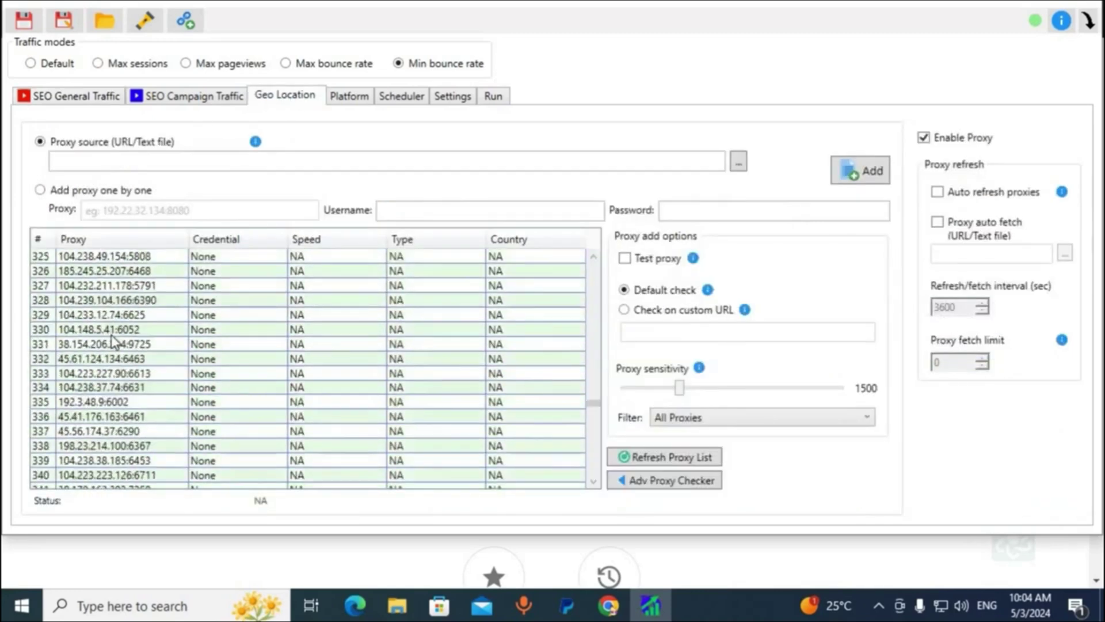
pyautogui.scroll(-7, 113, 337)
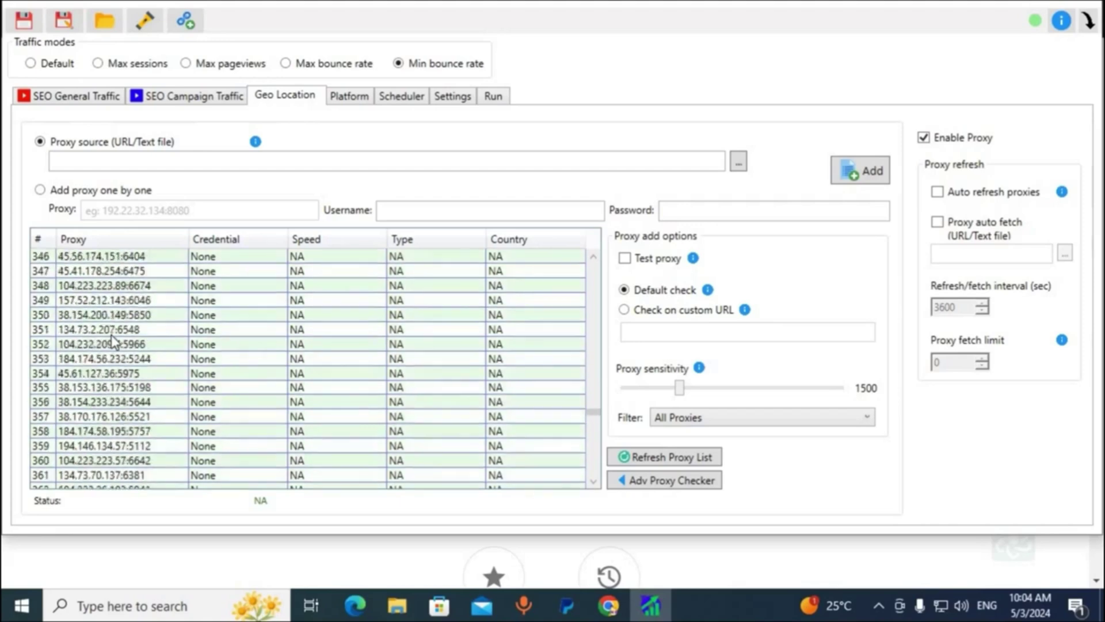
pyautogui.scroll(3, 111, 334)
pyautogui.click(349, 96)
pyautogui.scroll(-3, 497, 366)
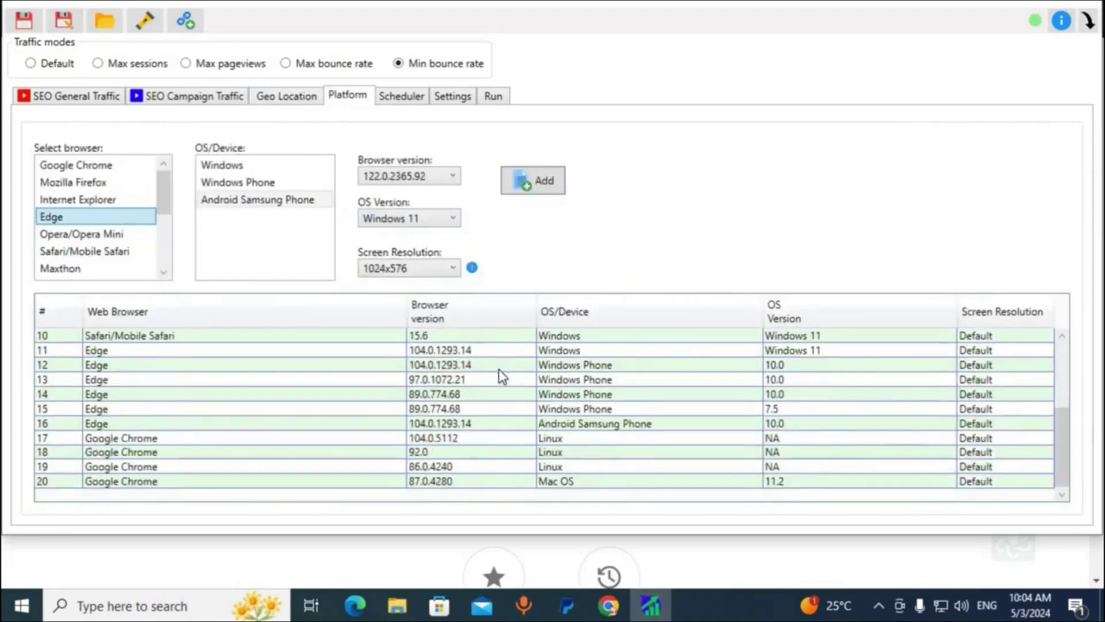
pyautogui.scroll(3, 498, 371)
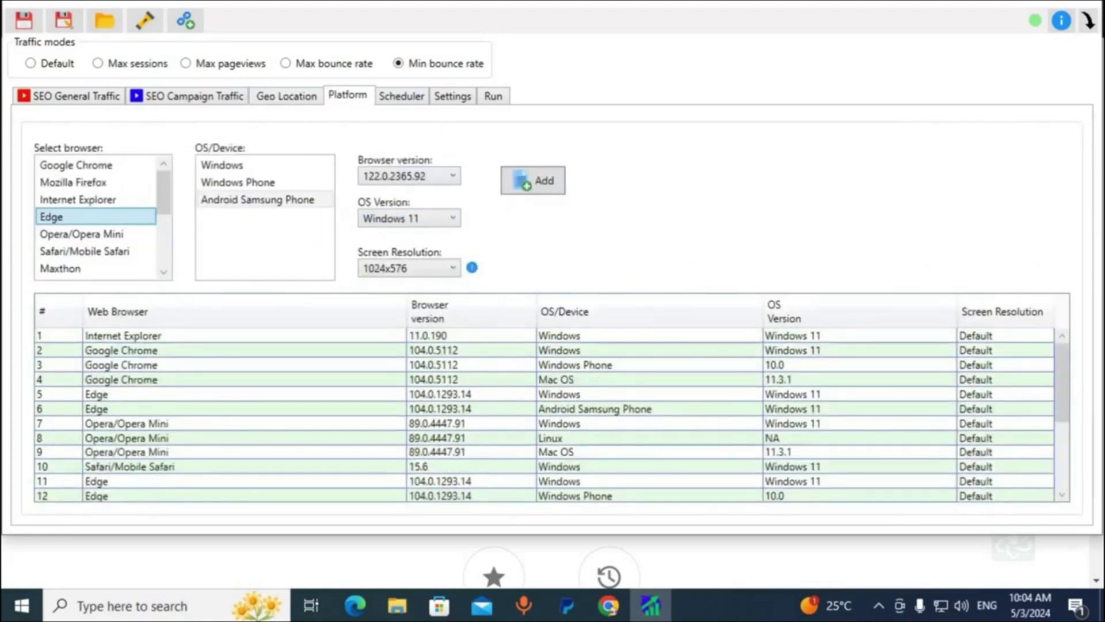
# Check the traffic settings and start the SEO general traffic run immediately.
pyautogui.click(454, 99)
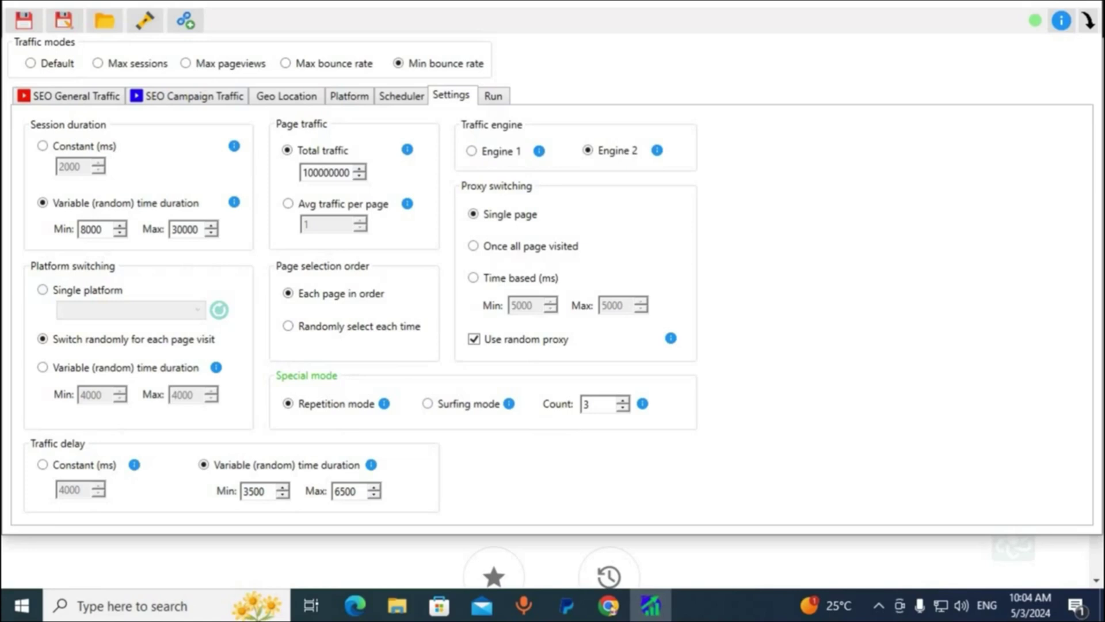
pyautogui.click(493, 97)
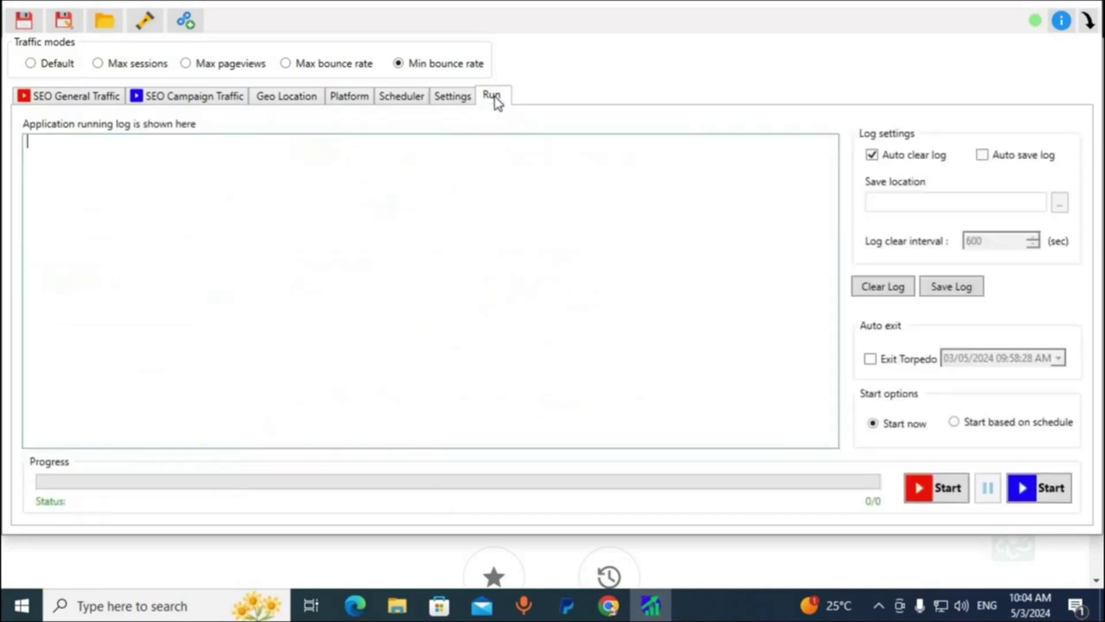
pyautogui.click(928, 496)
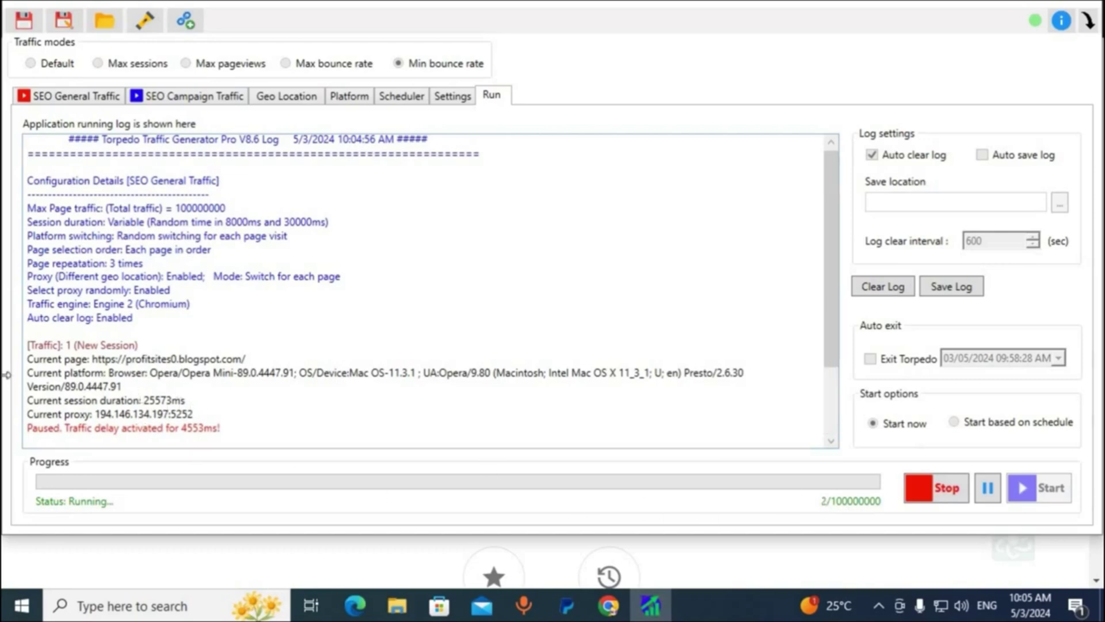
# Review the traffic settings during the run and compare the proxies used for successive visits in the application running log.
pyautogui.click(451, 95)
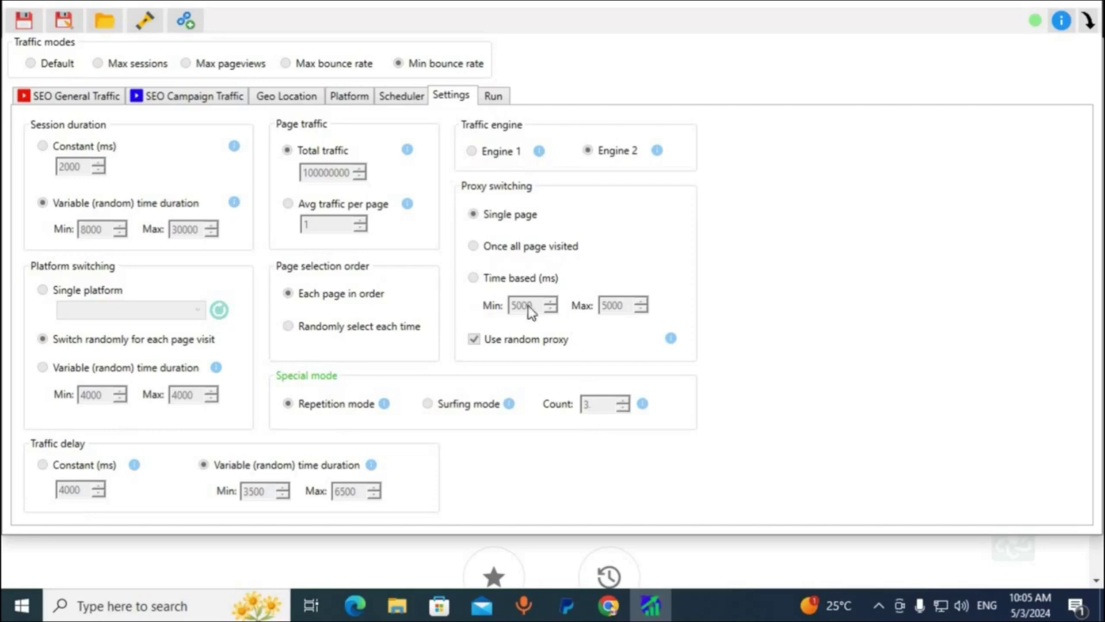
pyautogui.click(493, 96)
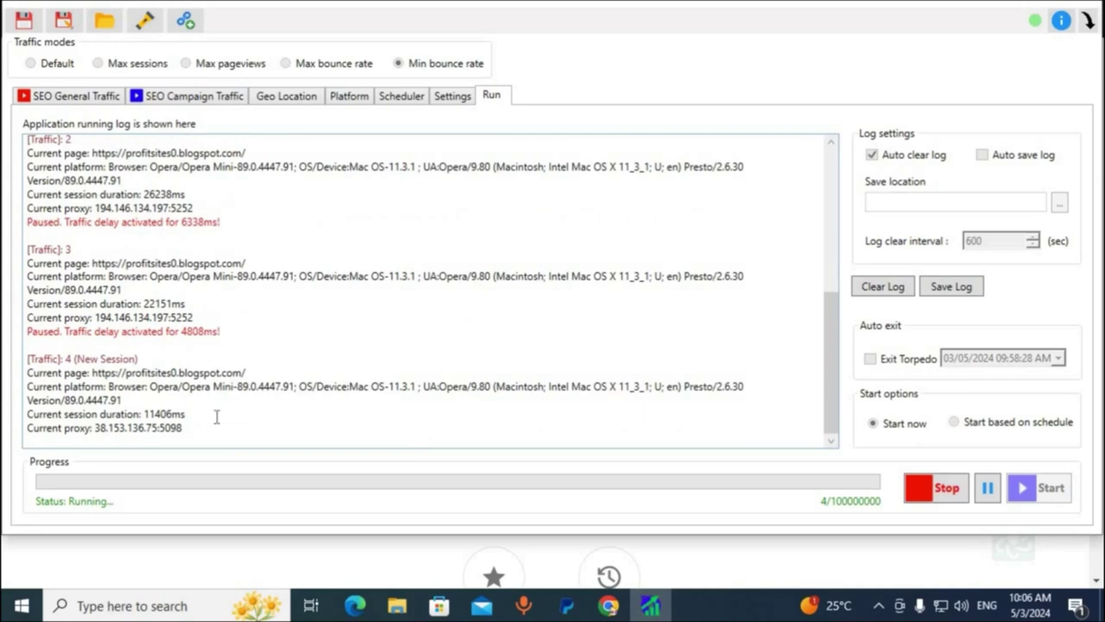
pyautogui.moveTo(180, 433); pyautogui.dragTo(95, 433)
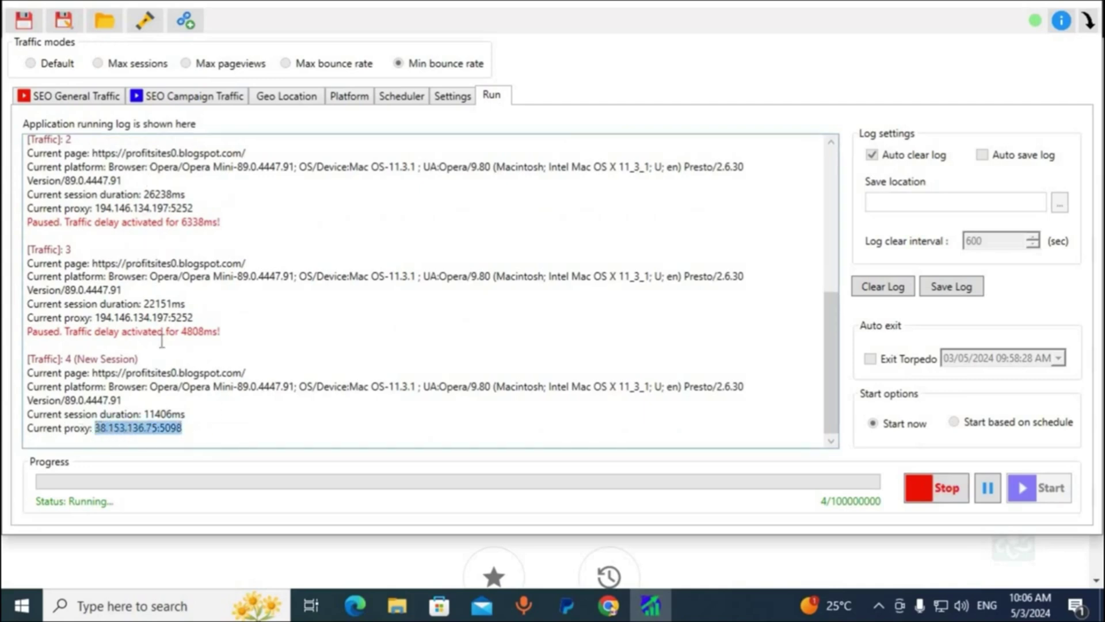
pyautogui.scroll(3, 167, 378)
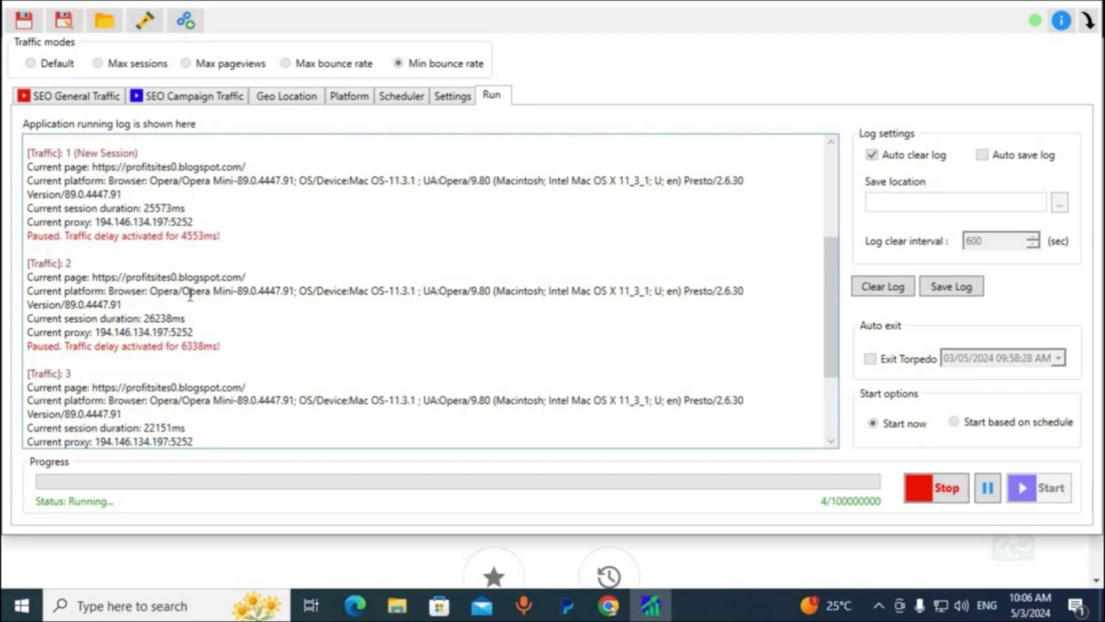
pyautogui.scroll(-3, 190, 293)
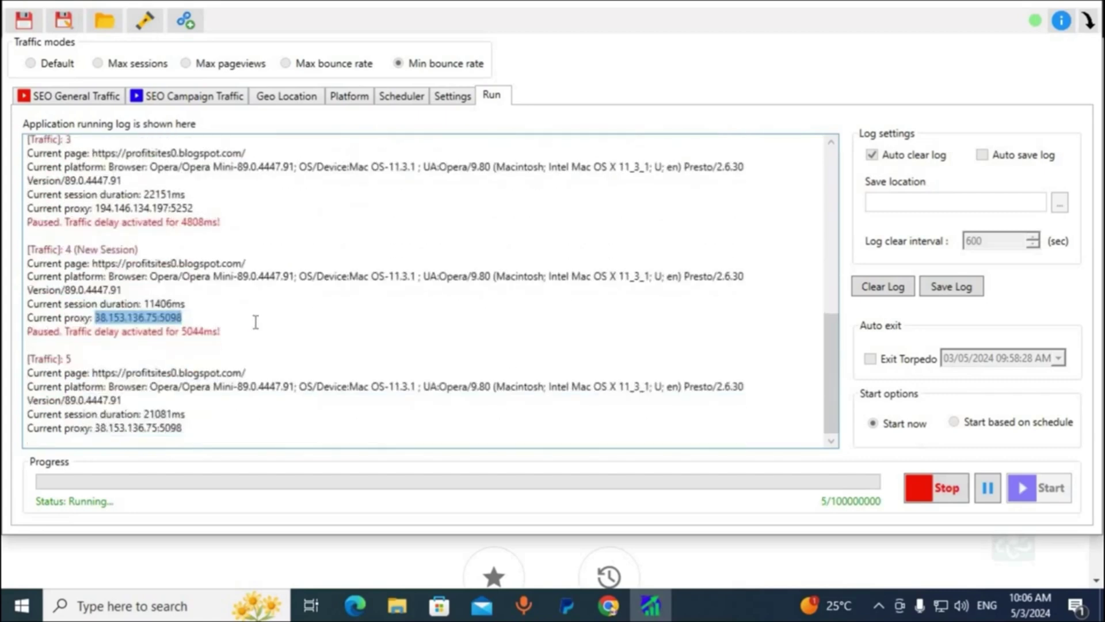
pyautogui.click(183, 318)
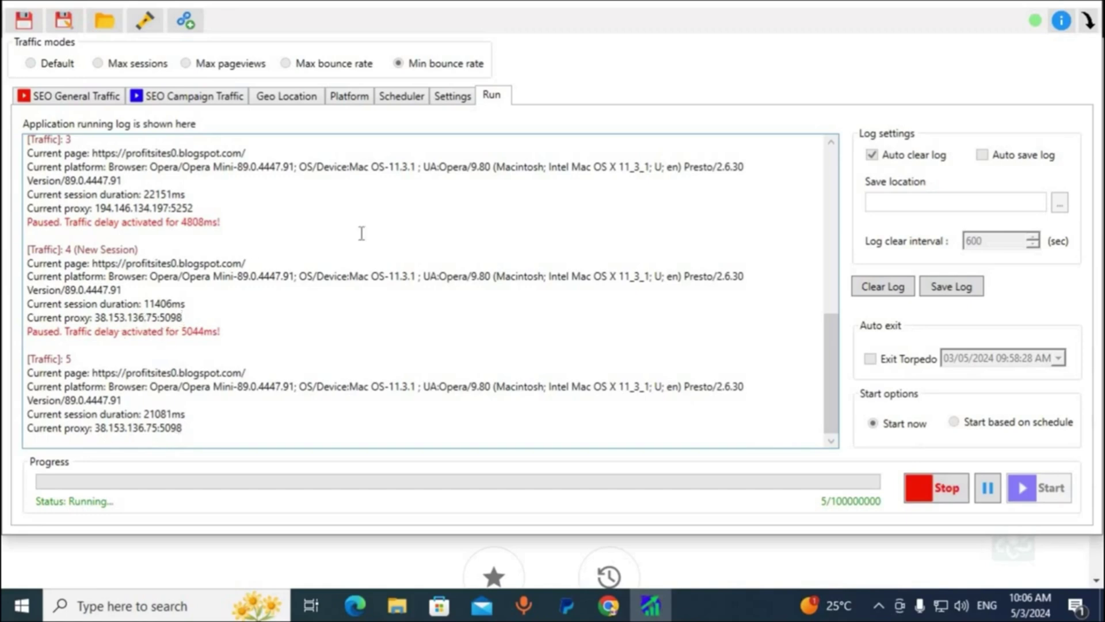
# Switch to Google Analytics in Chrome to examine the realtime overview for profitsites0.blogspot.com.
pyautogui.hotkey('alt', 'Tab')
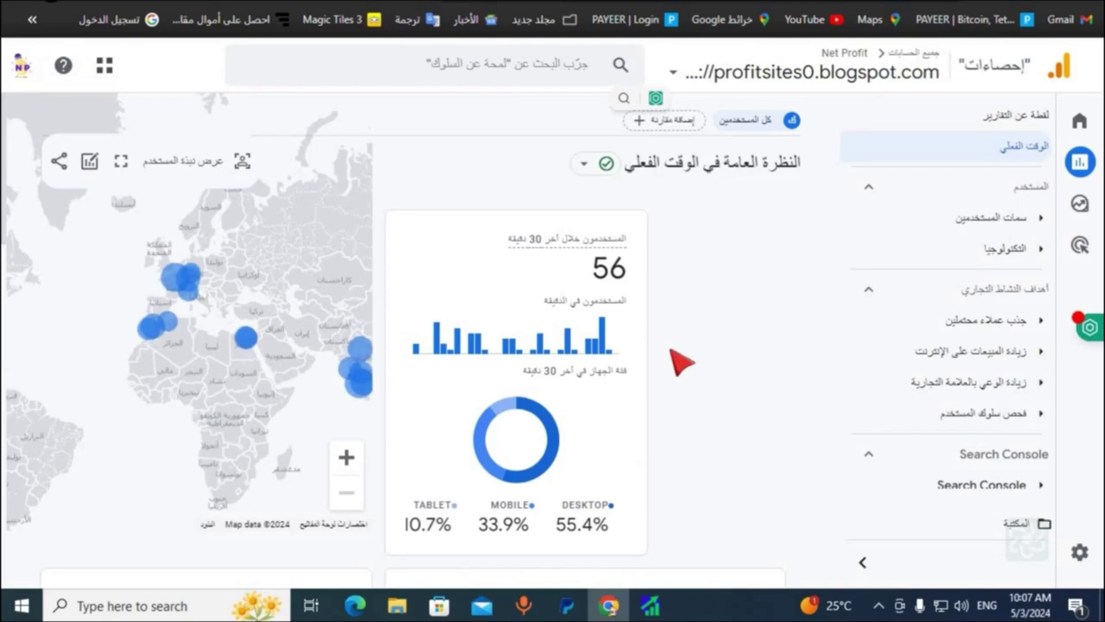